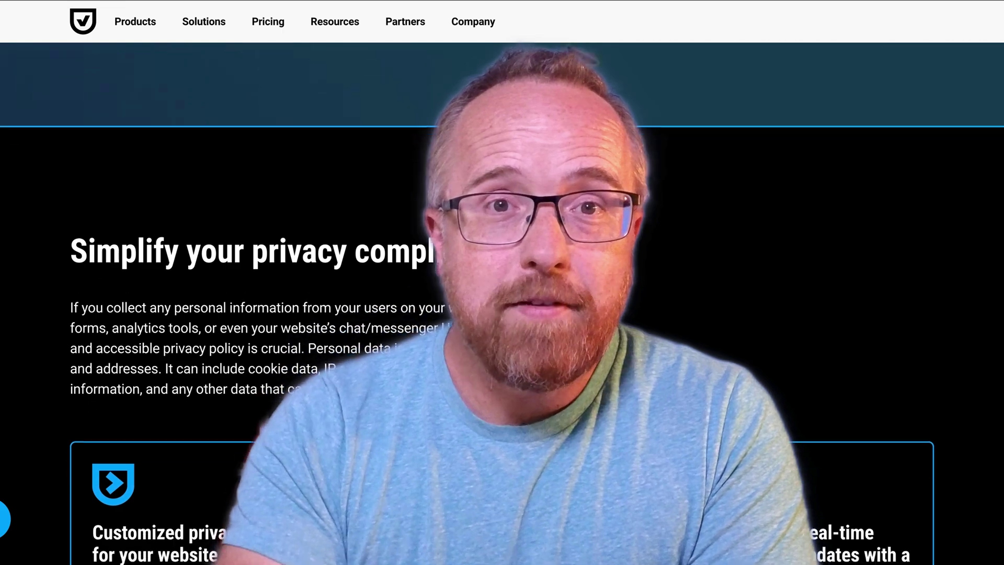
Step: Start the free privacy policy generator and choose to create a new account
scroll(502, 304, down, 8)
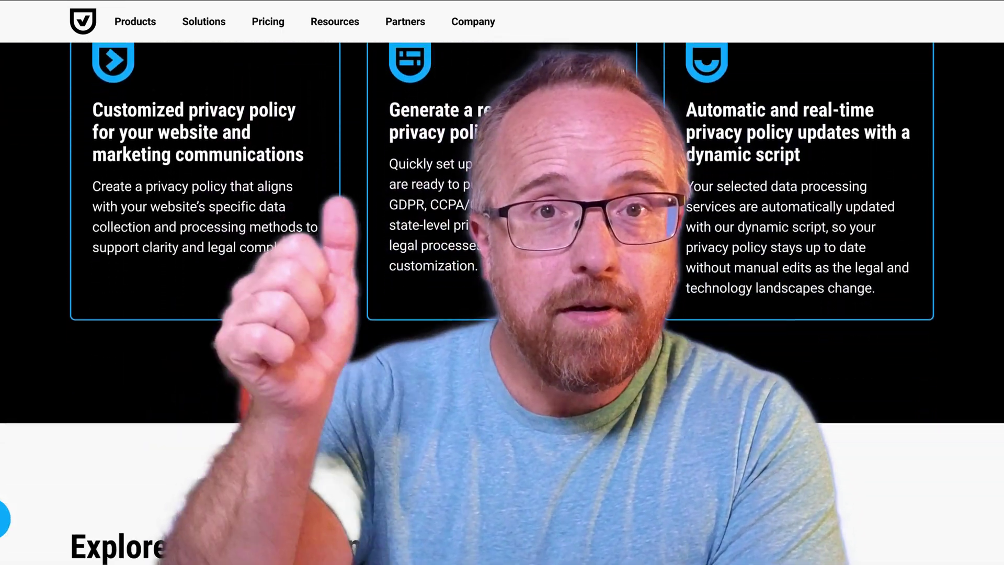
scroll(501, 303, down, 8)
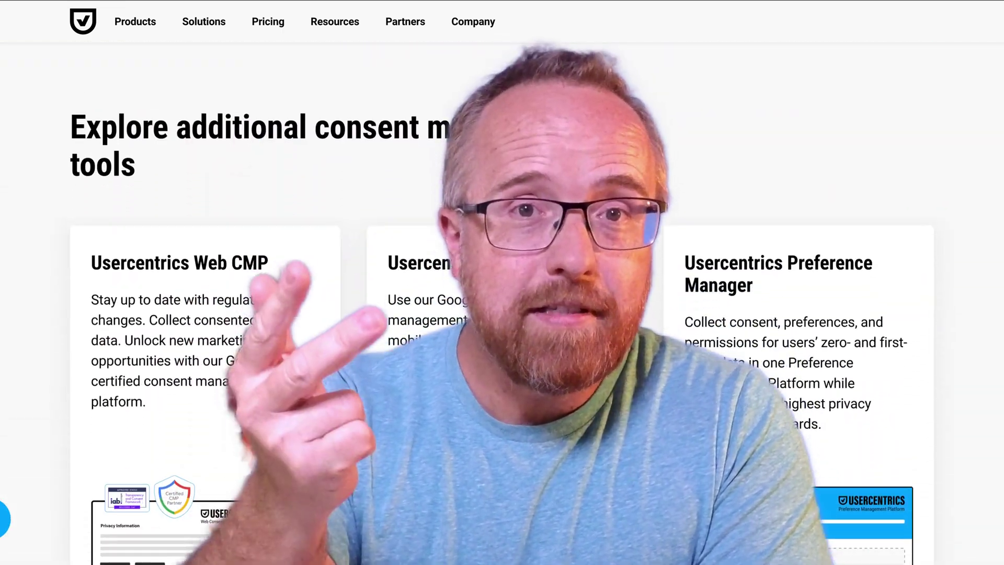
scroll(502, 303, down, 6)
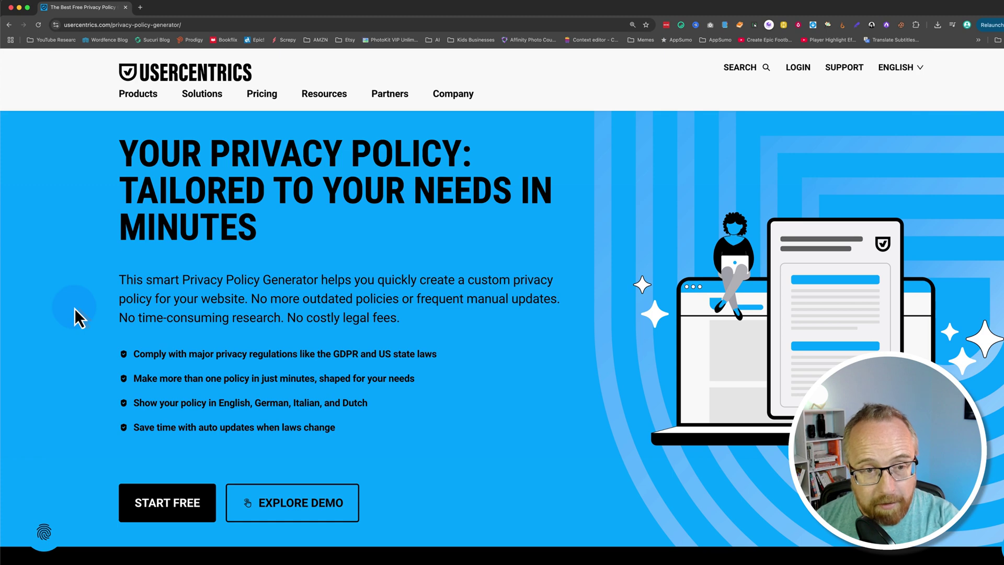
scroll(314, 276, down, 3)
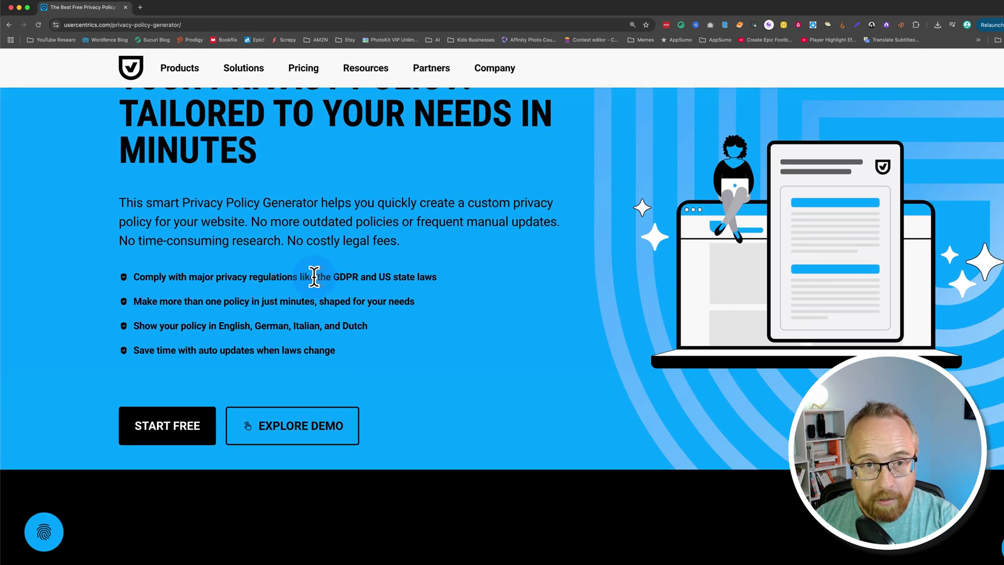
click(175, 435)
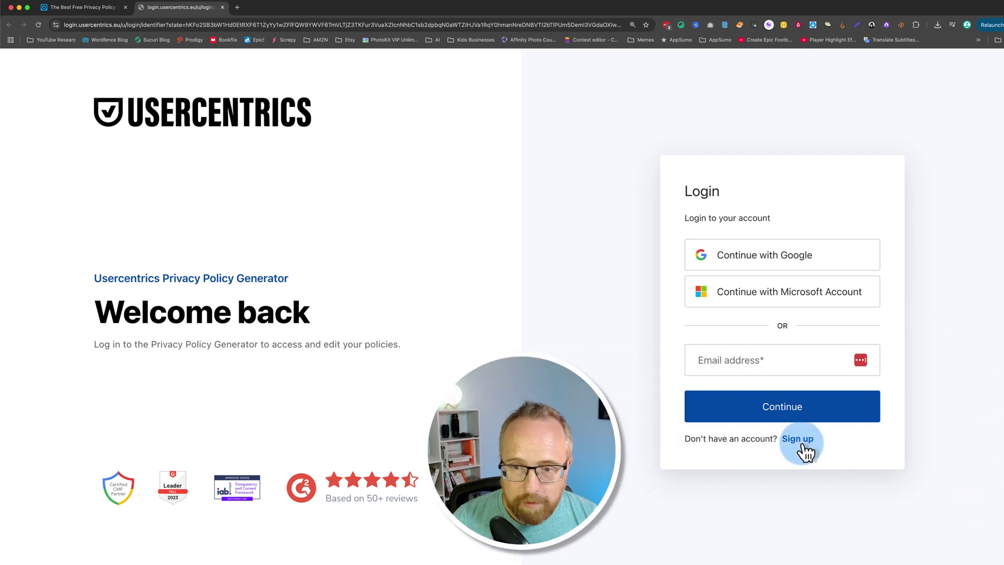
click(801, 439)
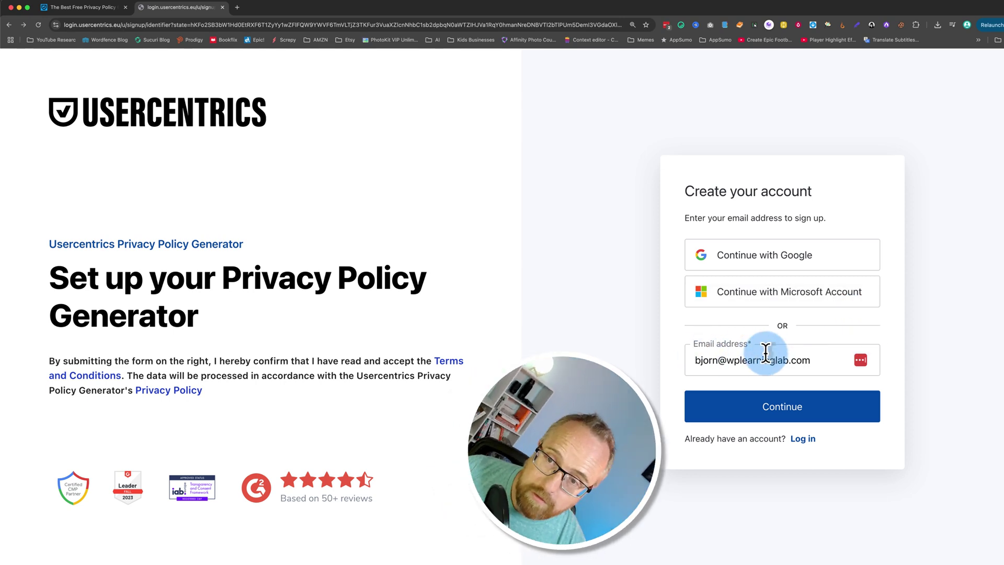
Step: Sign up with a Google account, confirm access to usercentrics.eu, and enlarge the page
click(759, 259)
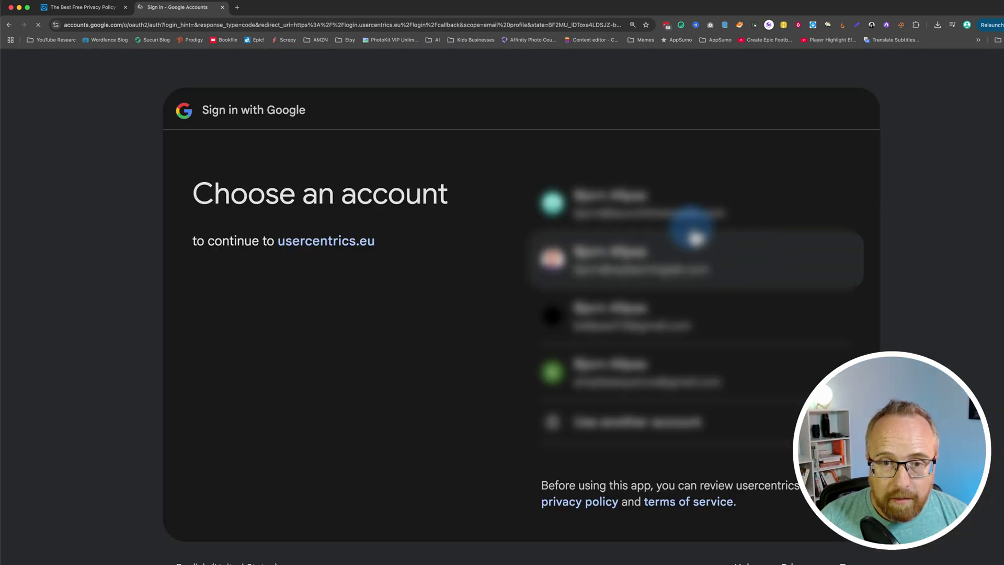
click(601, 205)
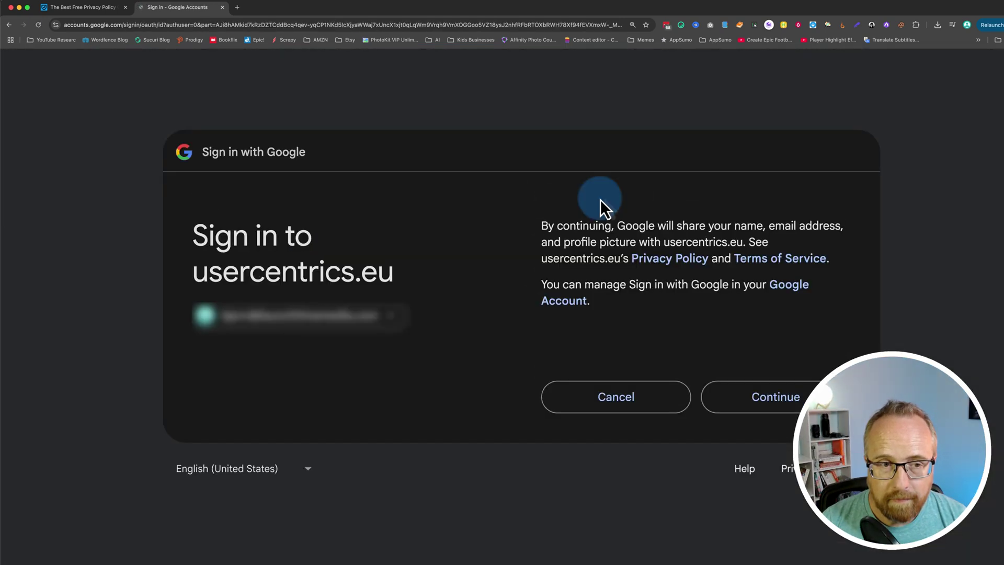
click(742, 398)
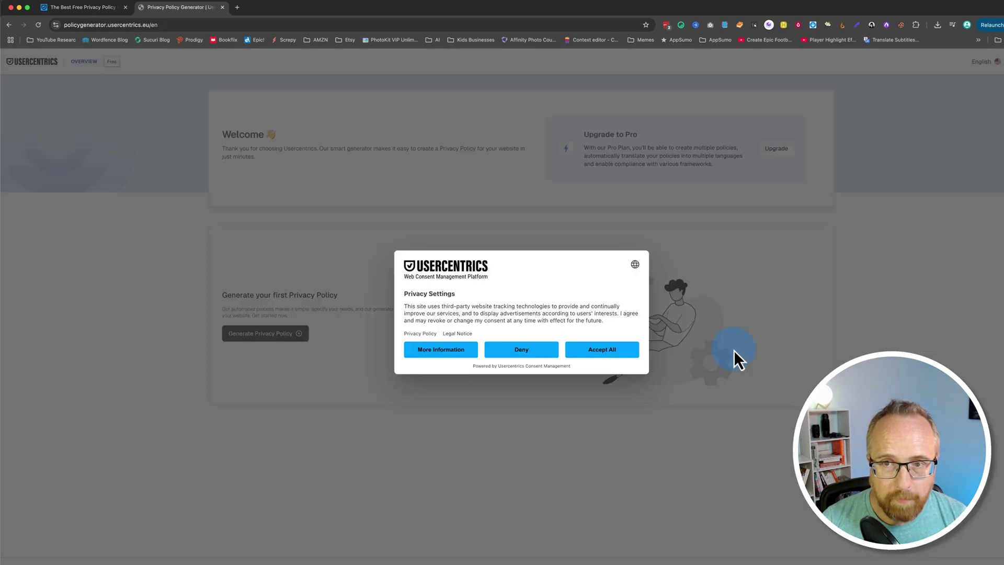
key(super+equal)
key(super+equal)
key(super+equal)
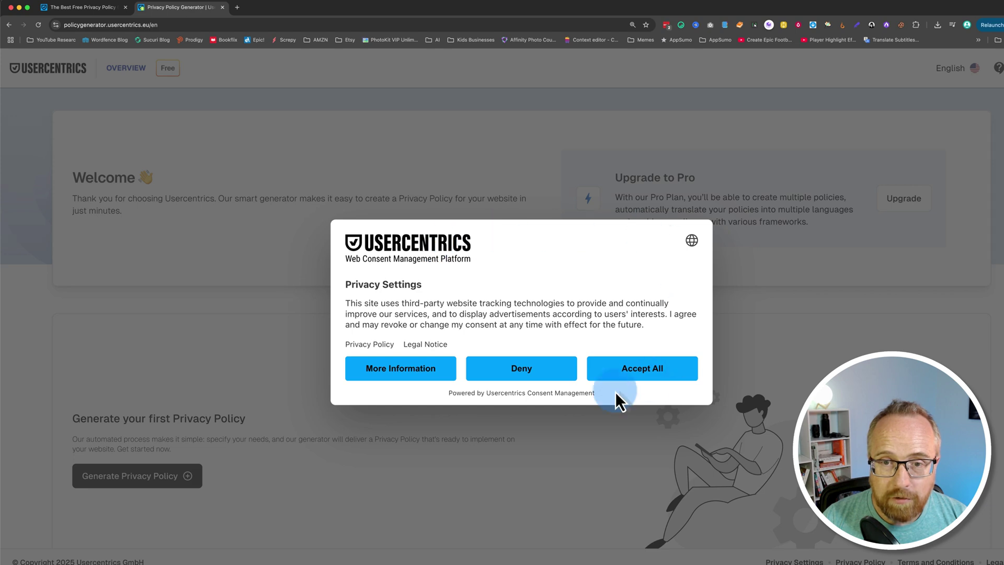
Step: Accept all site cookies and upgrade the account to Pro via Upgrade now
click(643, 375)
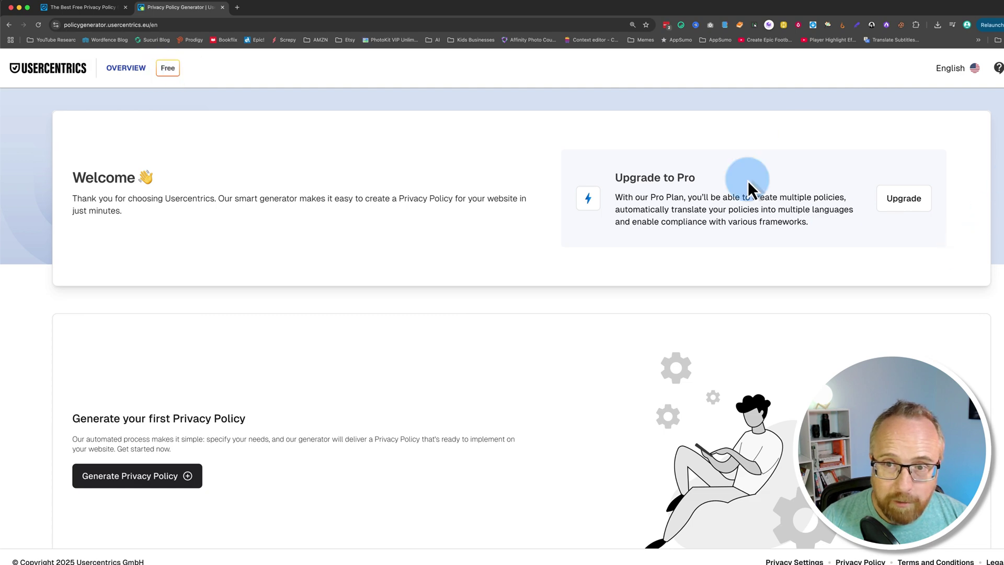
click(911, 200)
click(420, 368)
click(549, 435)
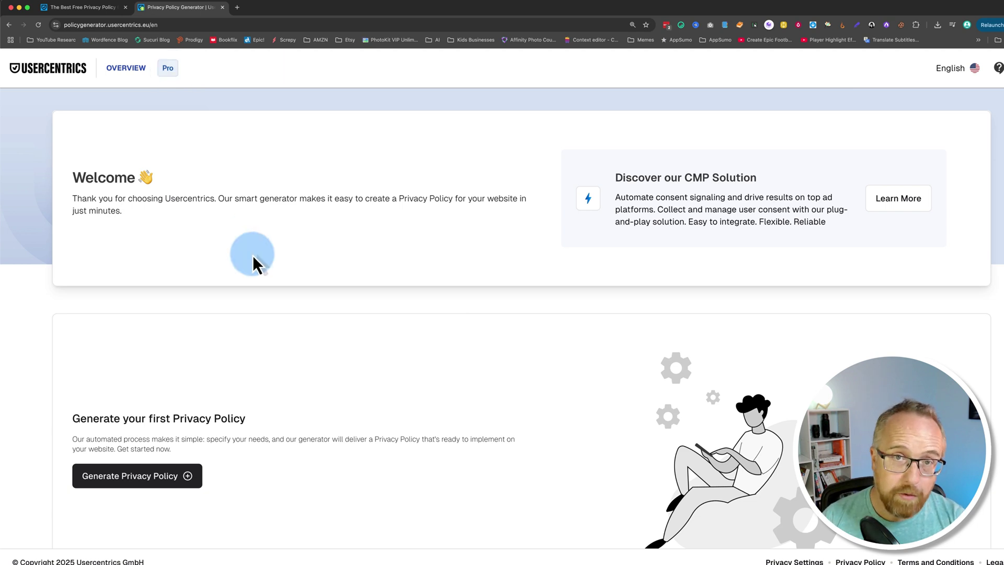
scroll(253, 256, down, 1)
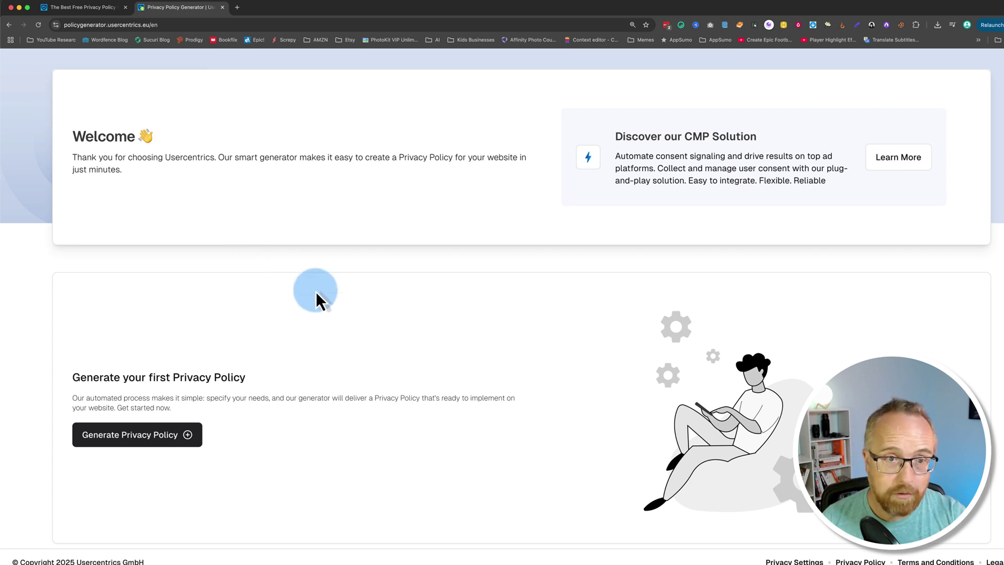
scroll(334, 311, down, 1)
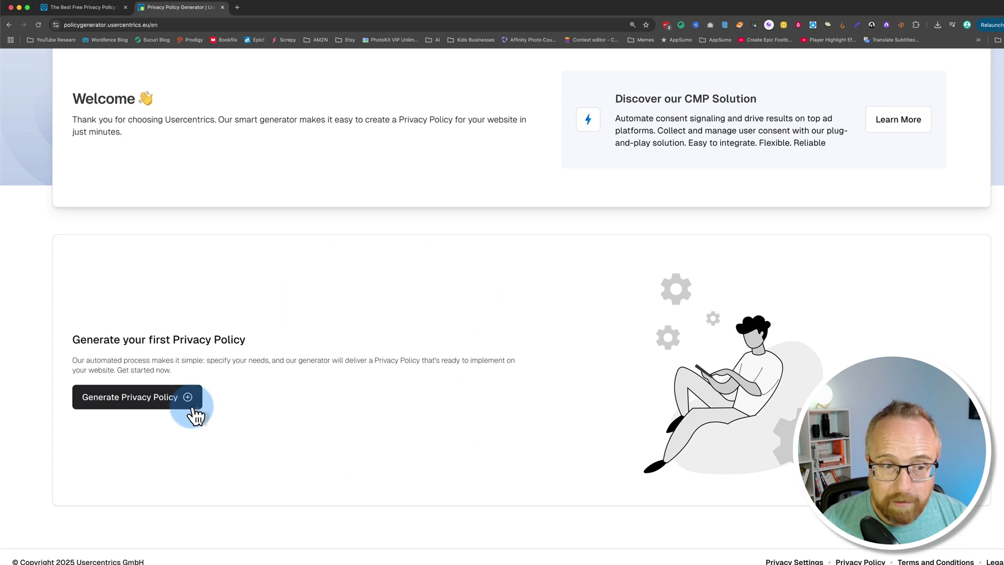
Step: Start a new privacy policy named 'WPLearningLab Privacy Policy'
click(141, 404)
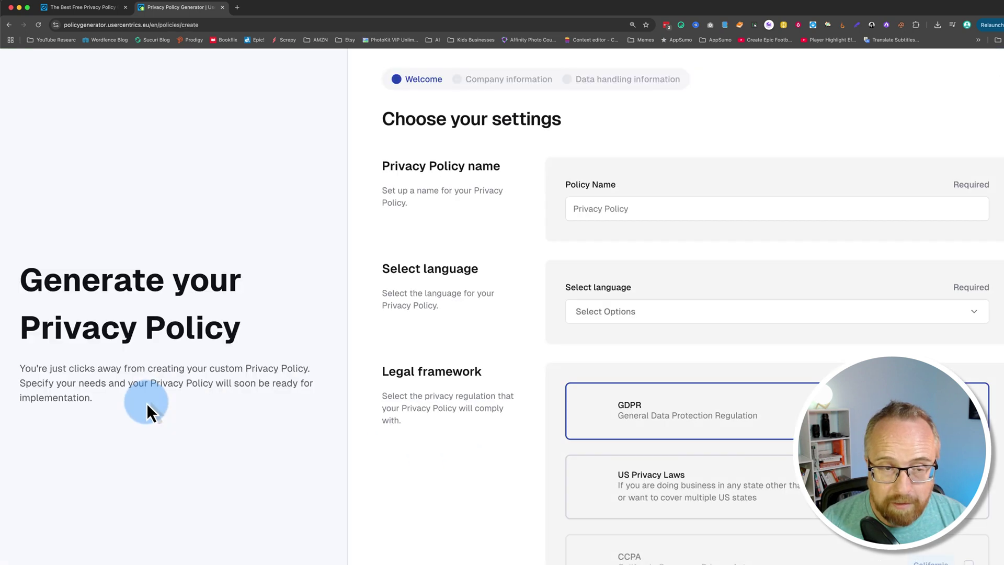
click(674, 209)
text(WPLearningLab Privacy Policy)
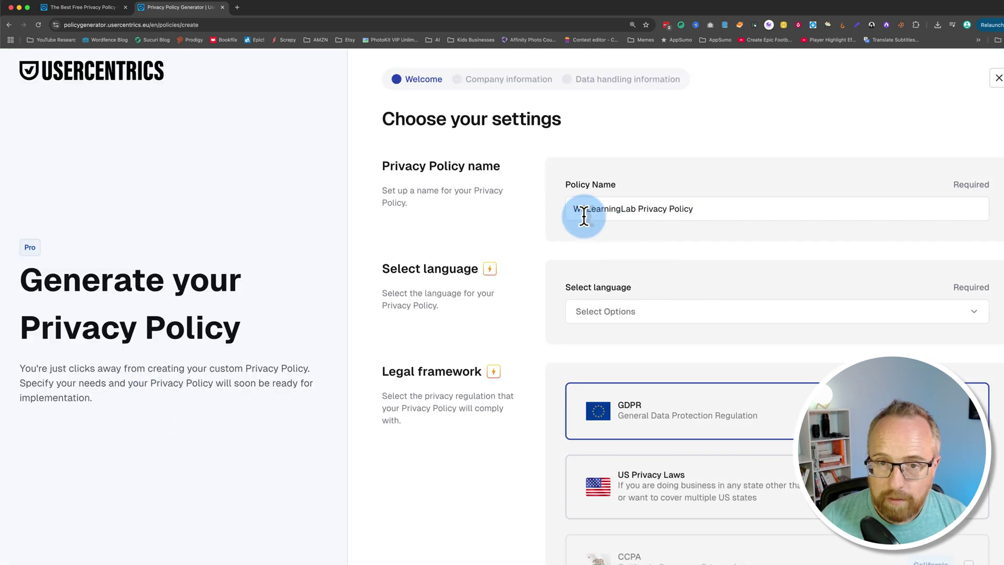
scroll(529, 309, down, 3)
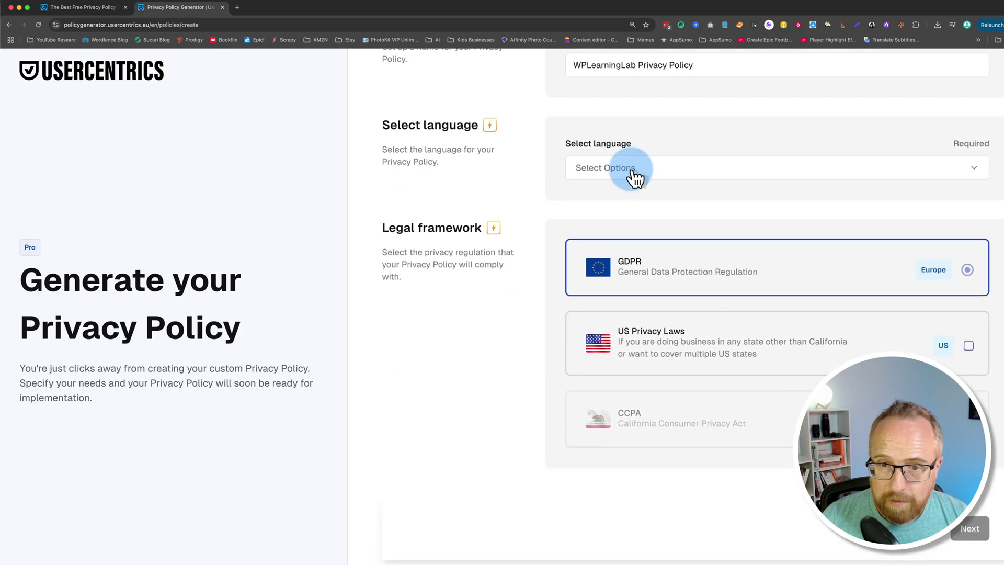
Step: Set the policy language to English only
click(633, 170)
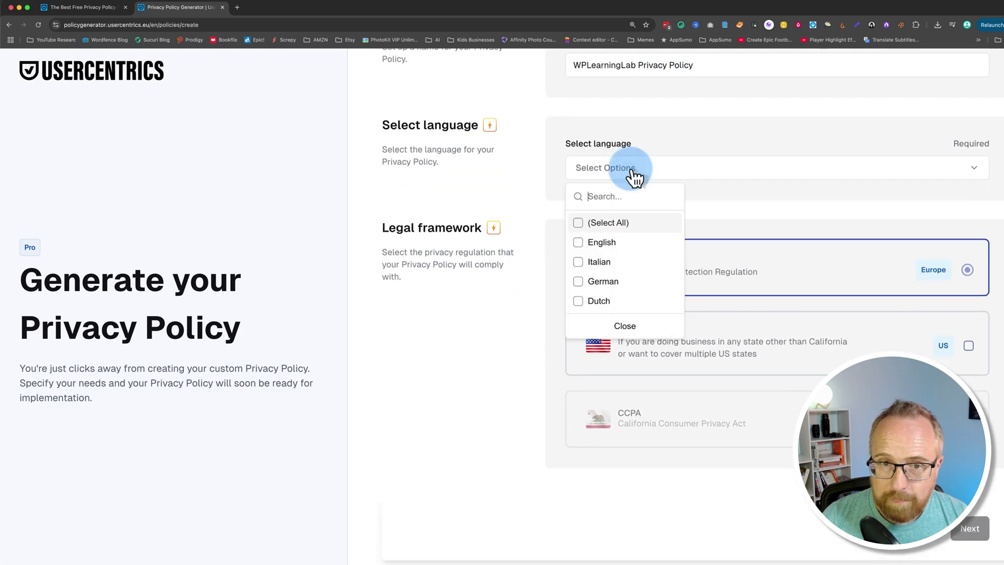
click(580, 243)
click(578, 274)
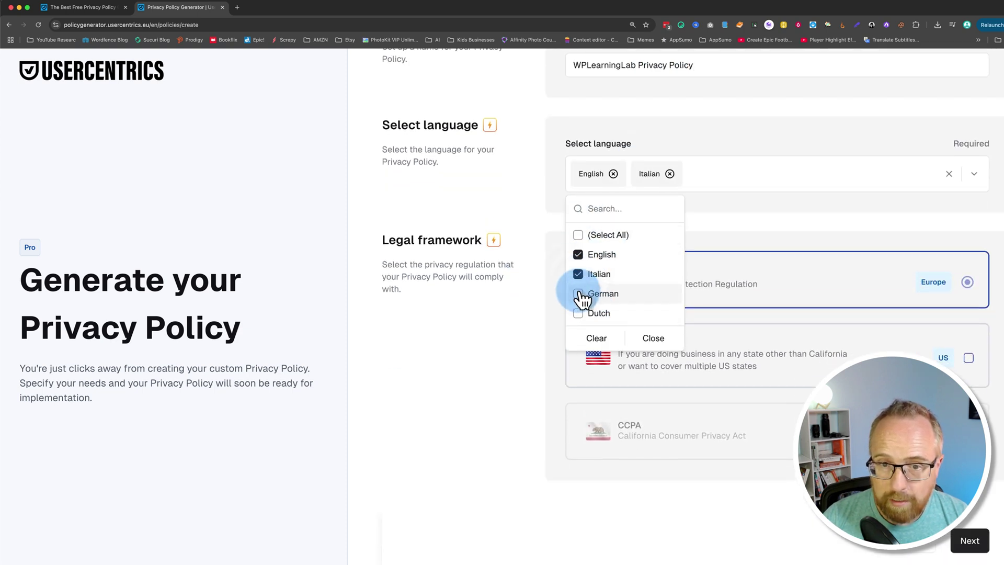
click(578, 294)
click(578, 313)
click(579, 312)
click(580, 294)
click(577, 274)
click(632, 344)
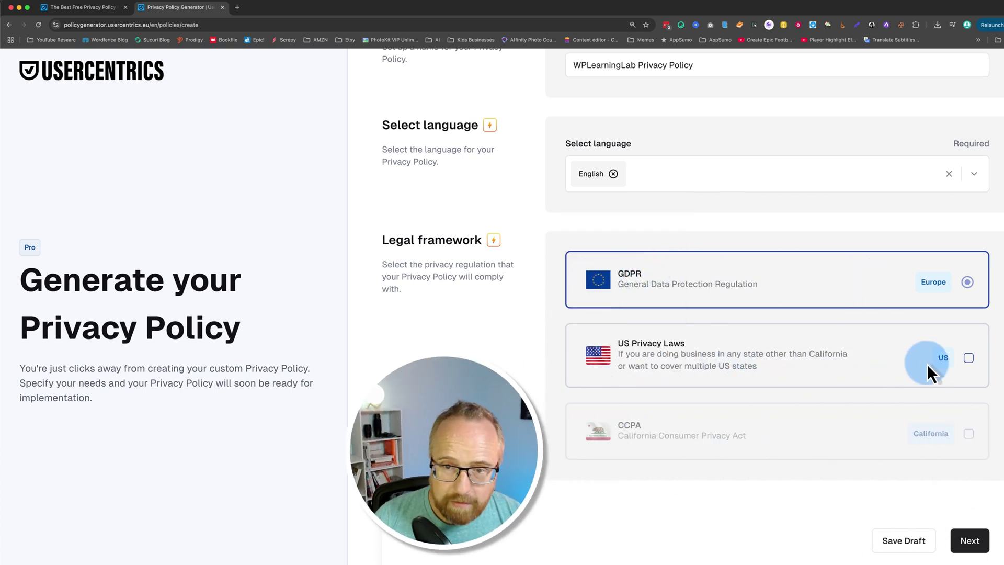
Step: Leave GDPR as the only legal framework, with US Privacy Laws and CCPA unchecked
click(969, 358)
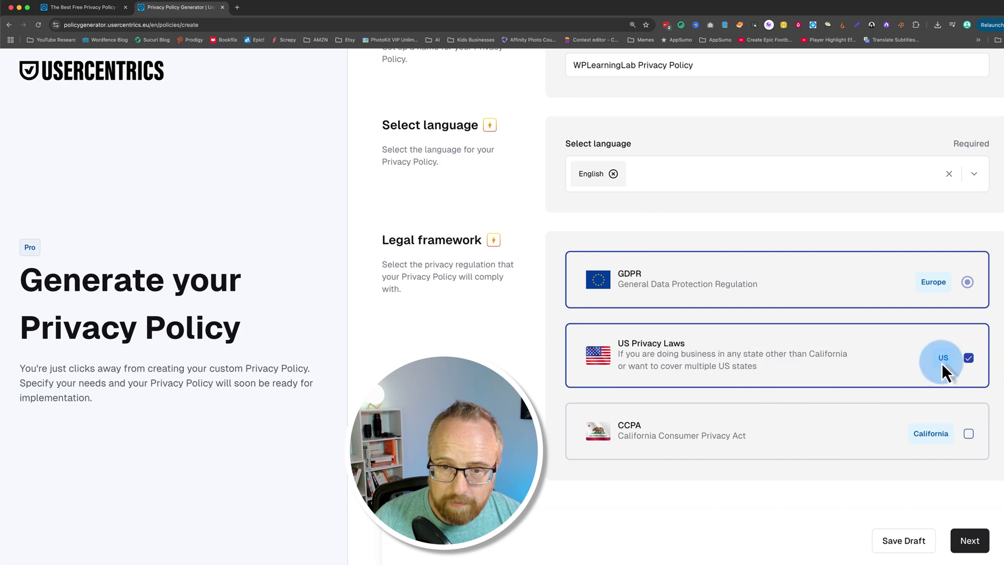
click(968, 358)
click(970, 360)
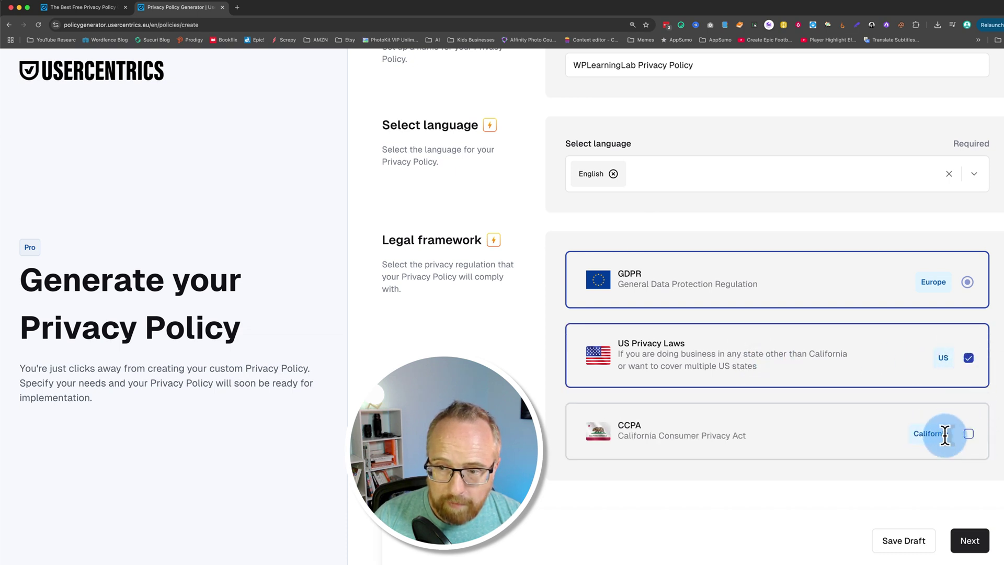
click(969, 433)
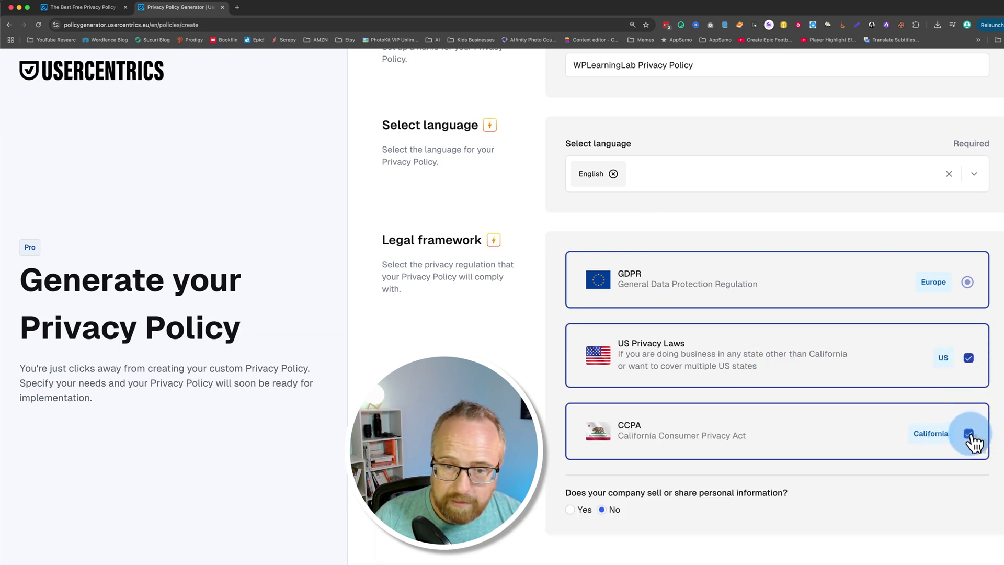
click(968, 433)
click(968, 358)
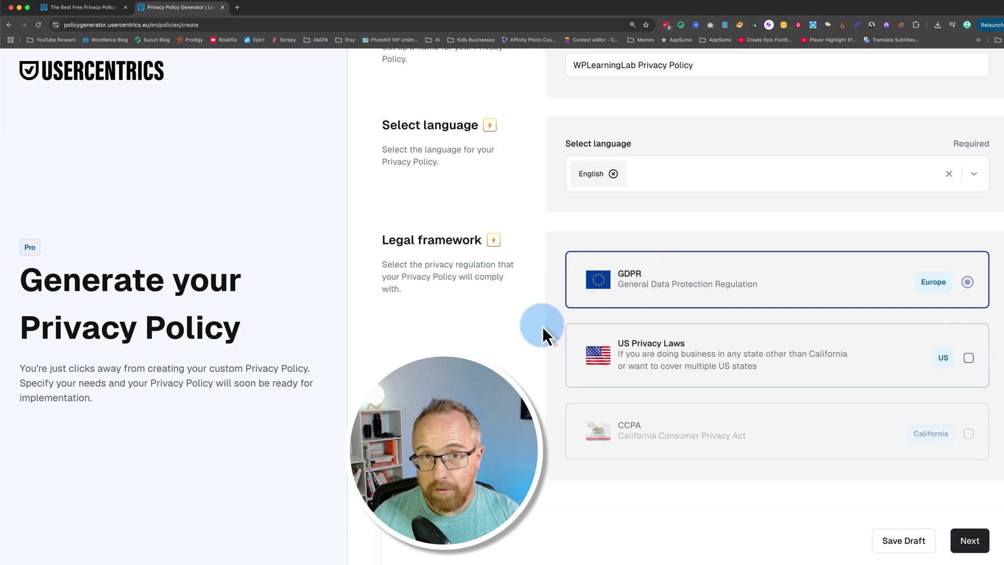
Step: Fill in WPLearningLab's company details, domain wplearninglab.com, and a Data Protection Officer contact
click(972, 544)
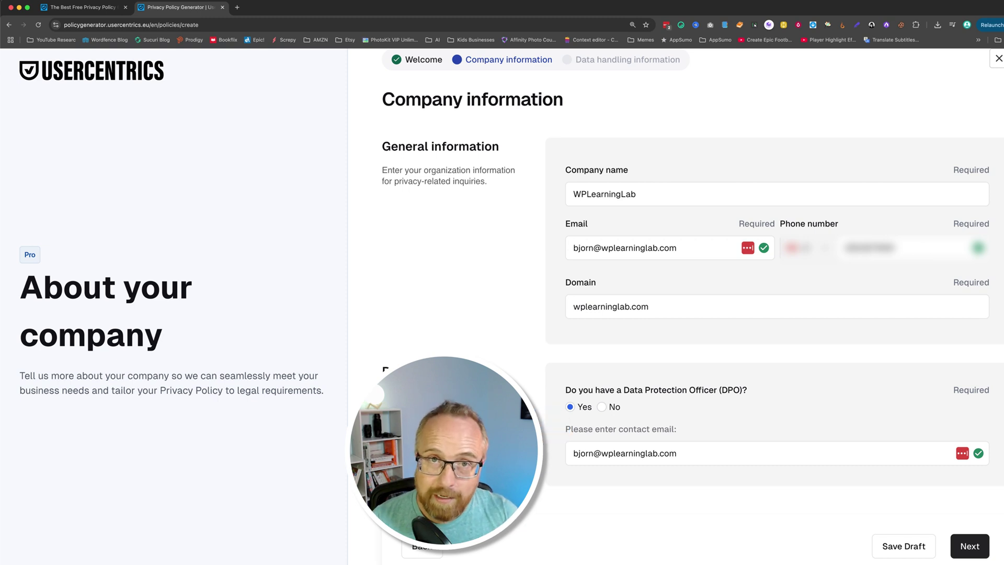
drag(721, 460, 571, 454)
click(617, 489)
click(975, 554)
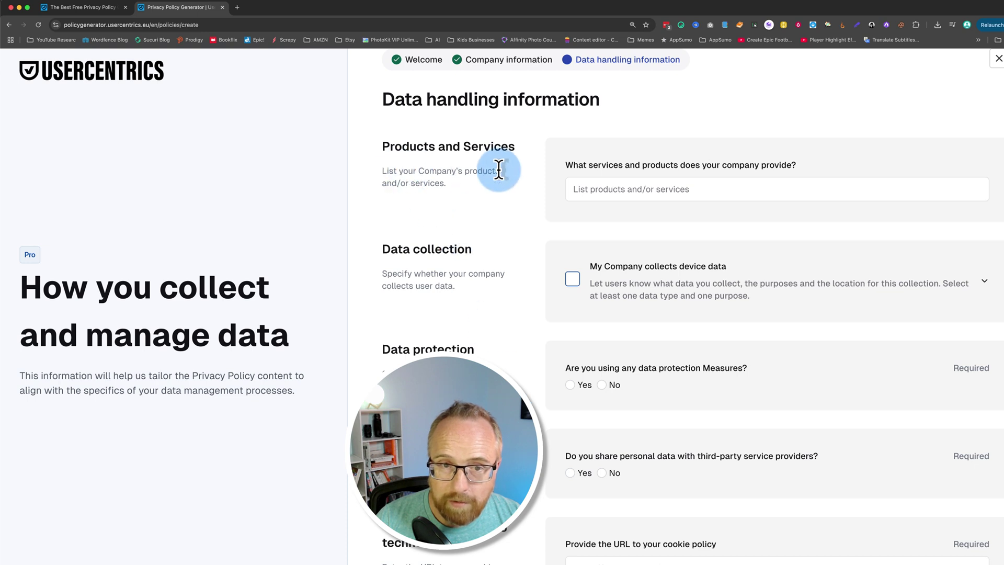
Step: Enter the company's products and services and confirm it collects device data
click(621, 189)
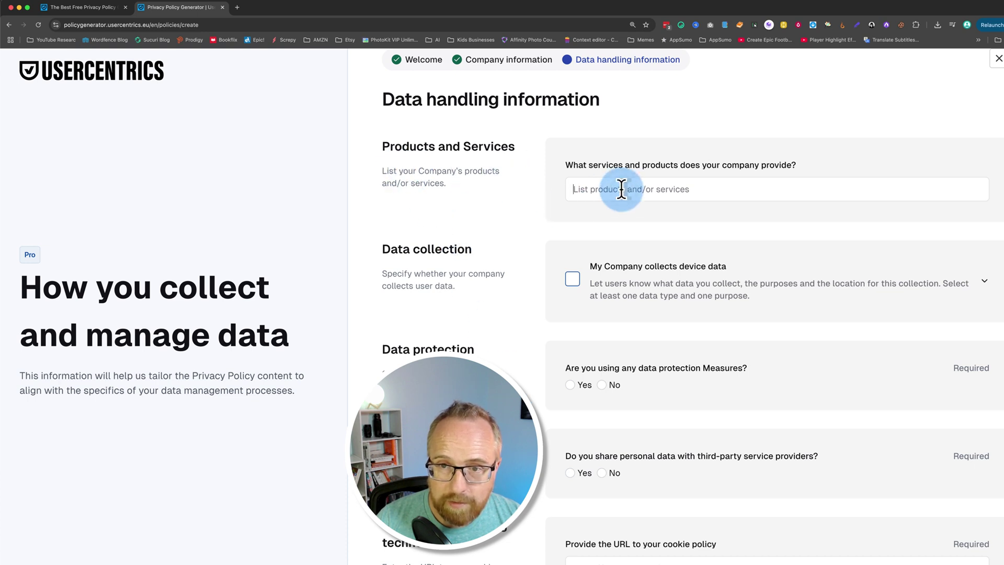
text(WordPress courses and education)
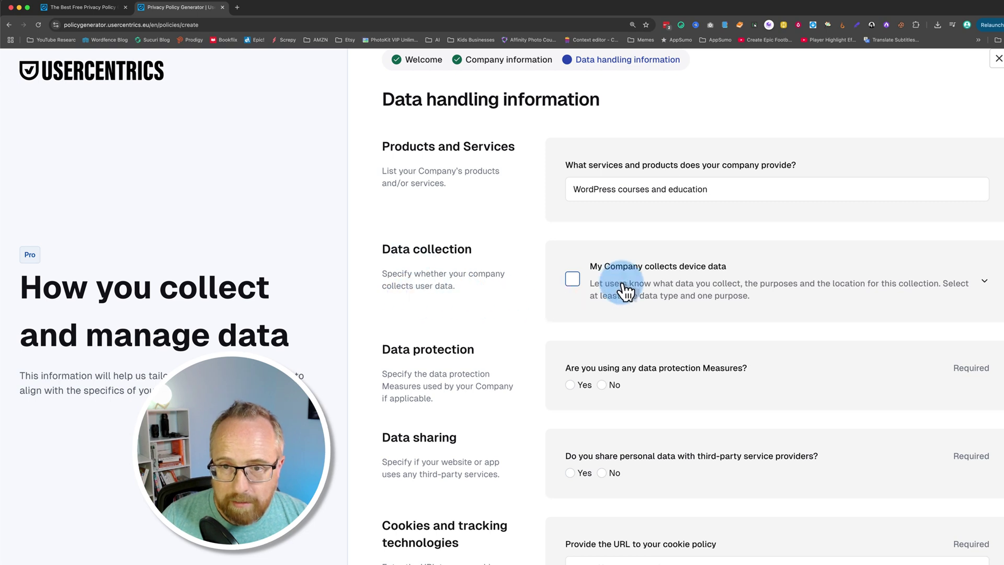
click(581, 285)
click(983, 285)
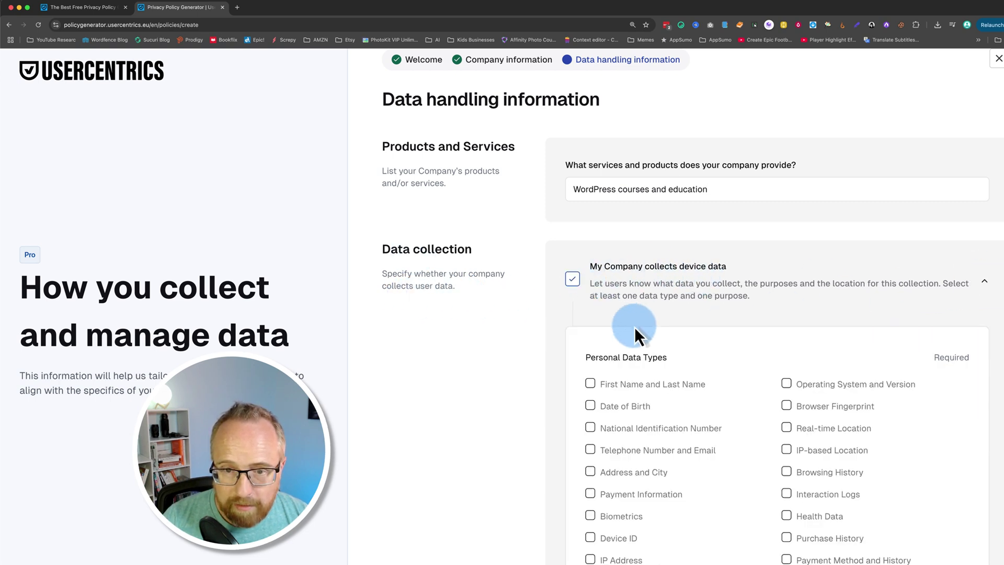
scroll(587, 331, down, 3)
click(573, 132)
click(573, 131)
scroll(780, 280, down, 3)
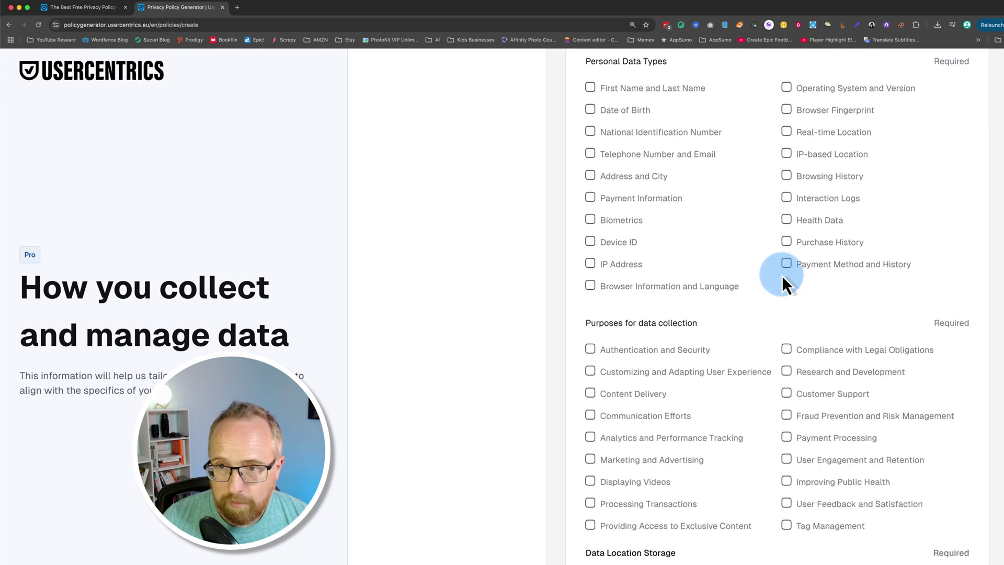
scroll(782, 275, up, 2)
Step: Mark IP-based Location, Real-time Location, Browser Fingerprint and Operating System as collected
click(787, 238)
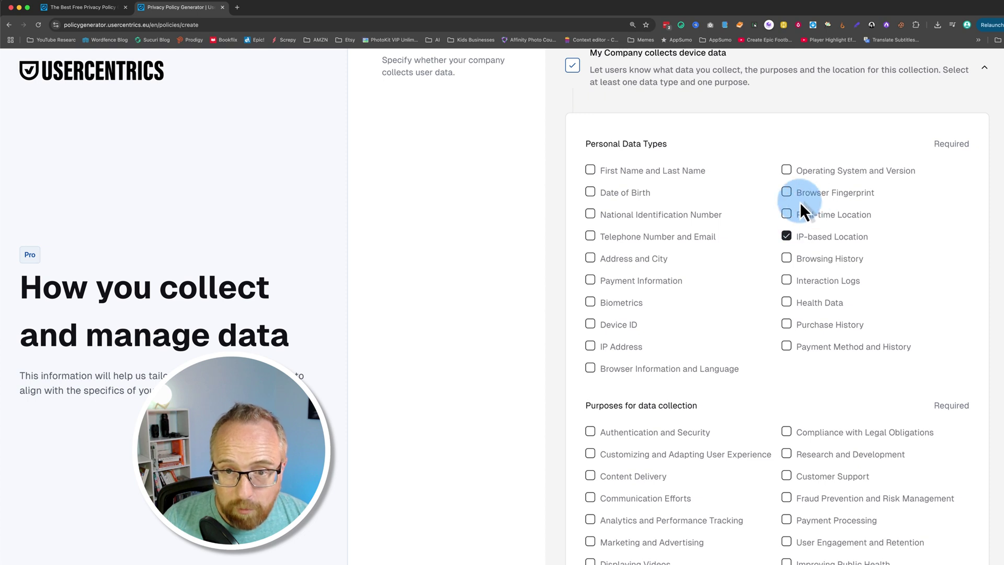
click(786, 218)
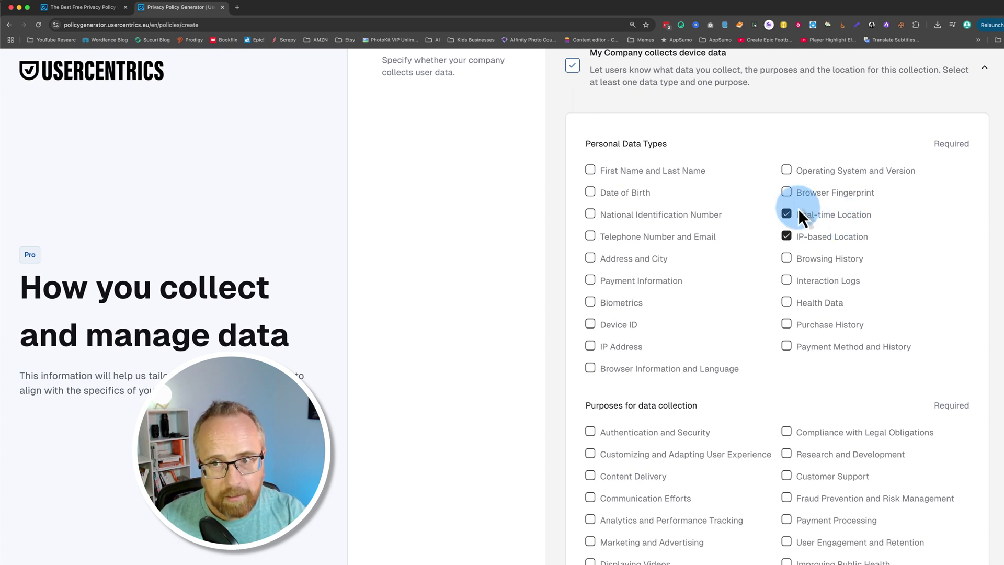
click(790, 195)
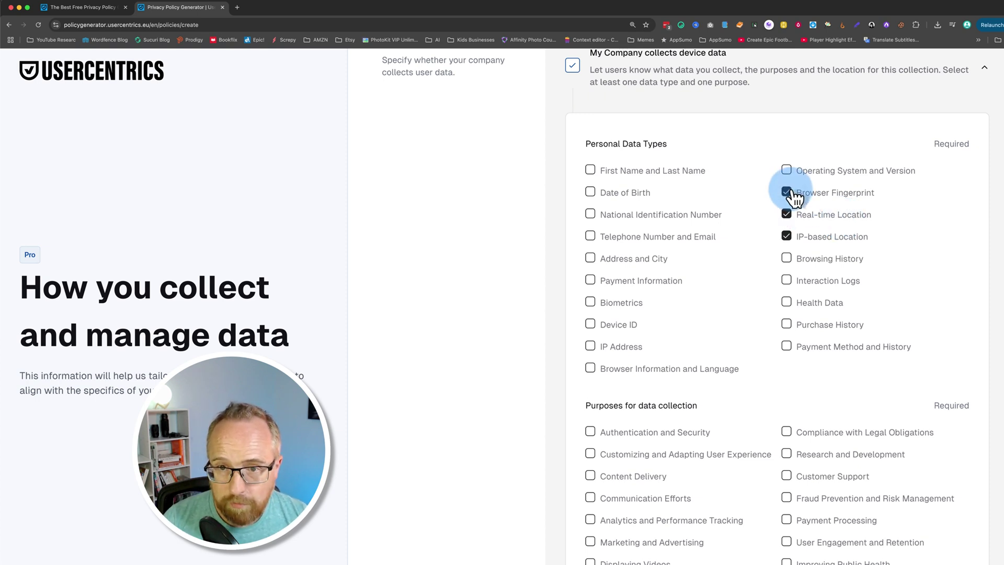
click(787, 170)
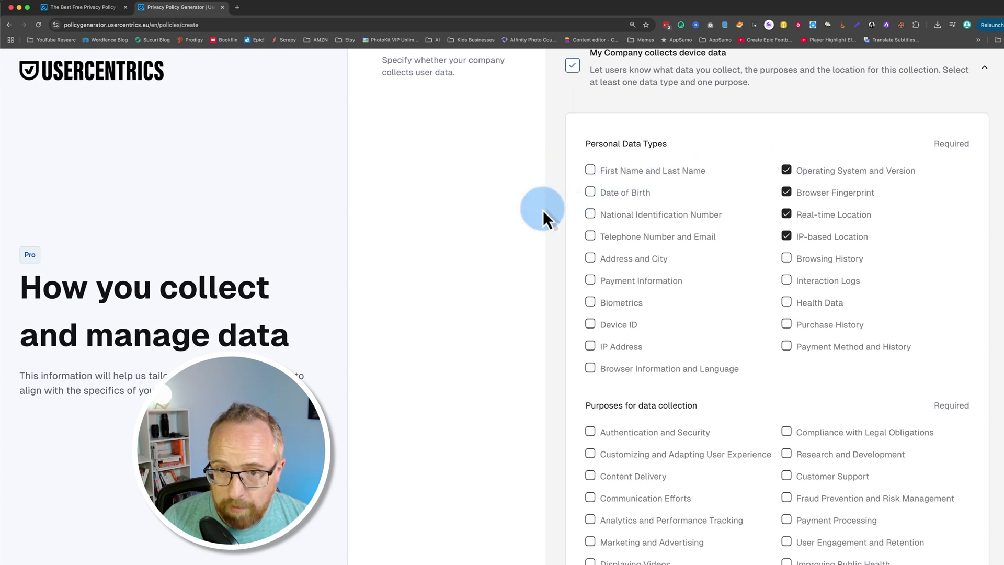
Step: Mark names, telephone and email, address and city, and payment information as collected
scroll(580, 219, up, 2)
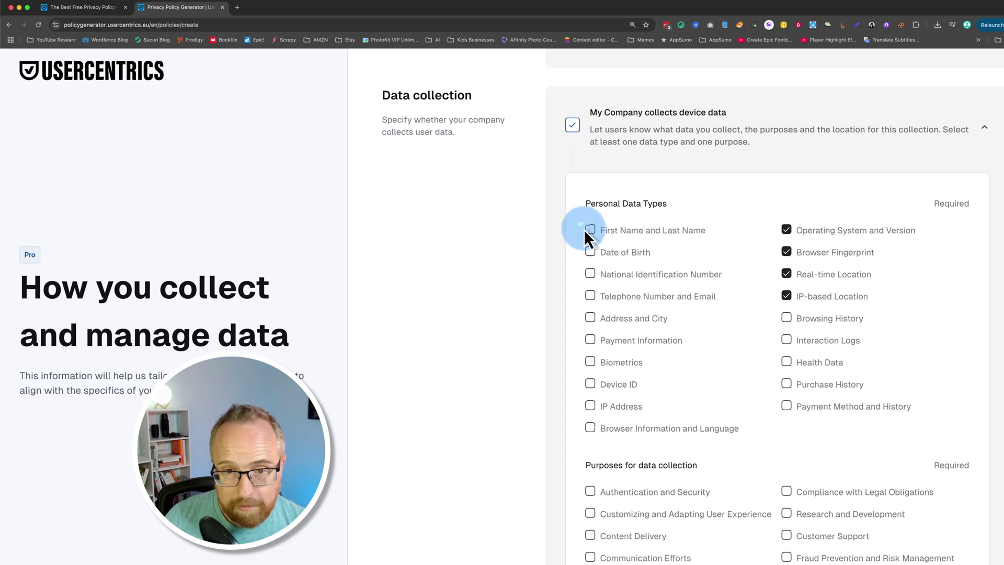
click(585, 230)
scroll(553, 288, down, 2)
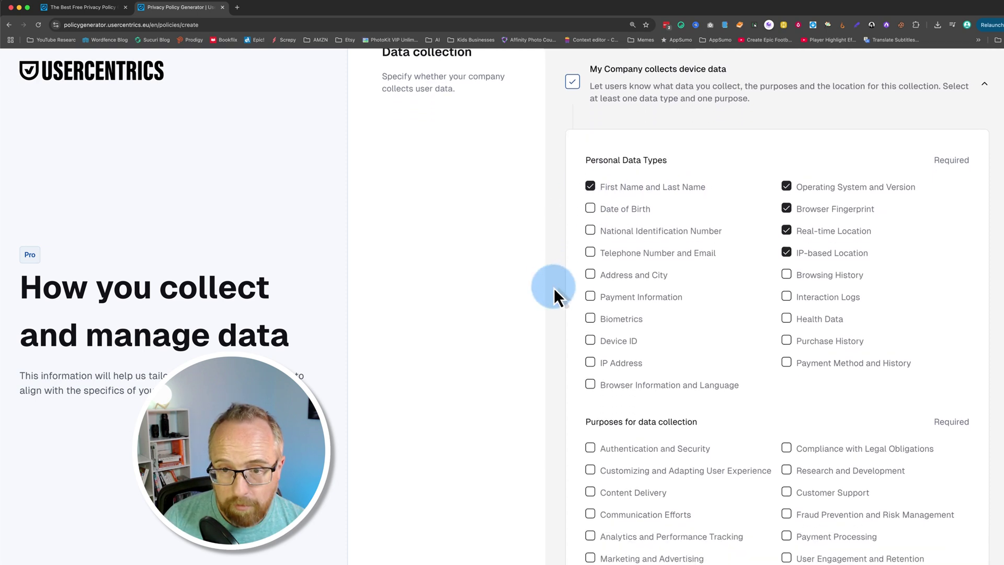
scroll(553, 288, down, 1)
click(590, 212)
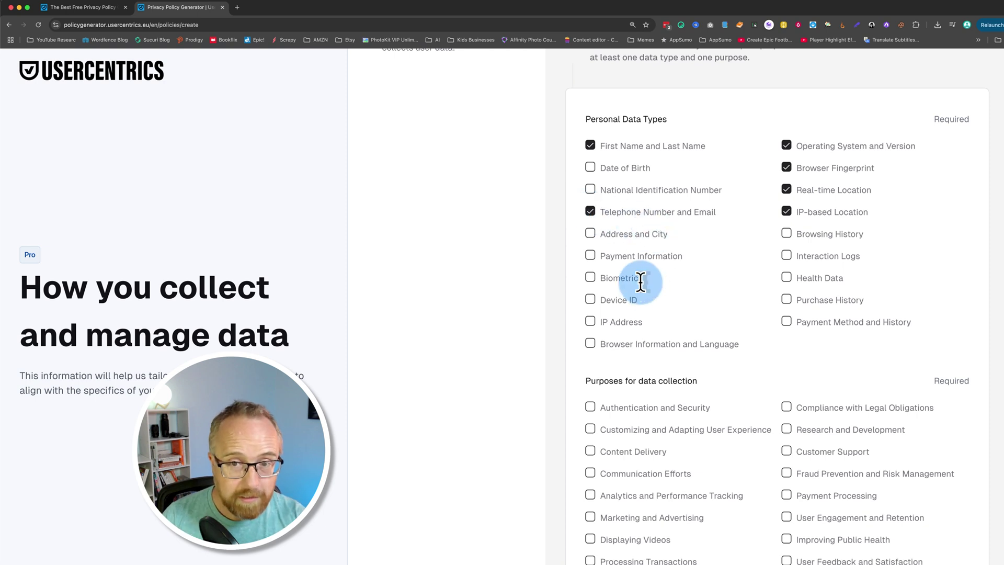
click(589, 233)
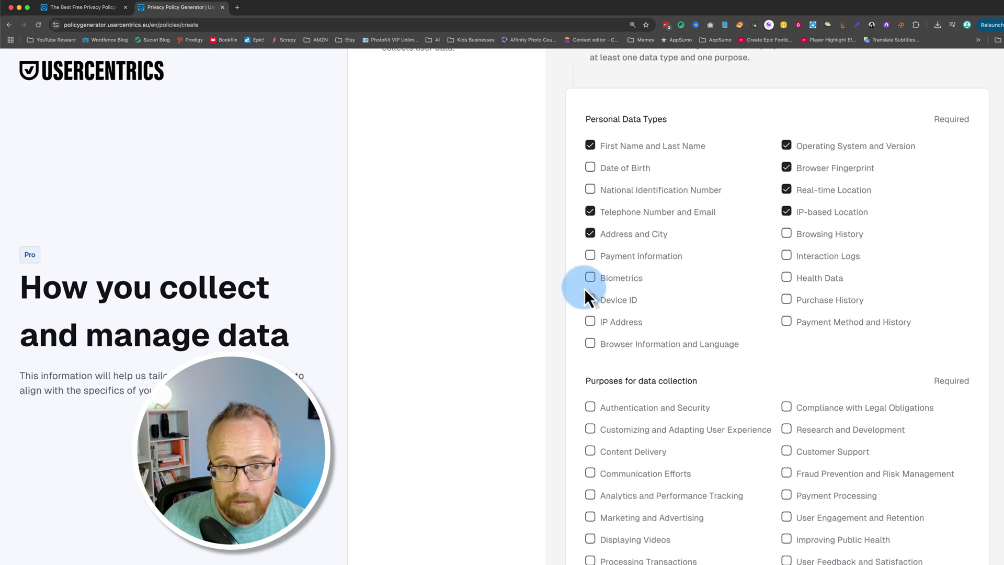
click(589, 256)
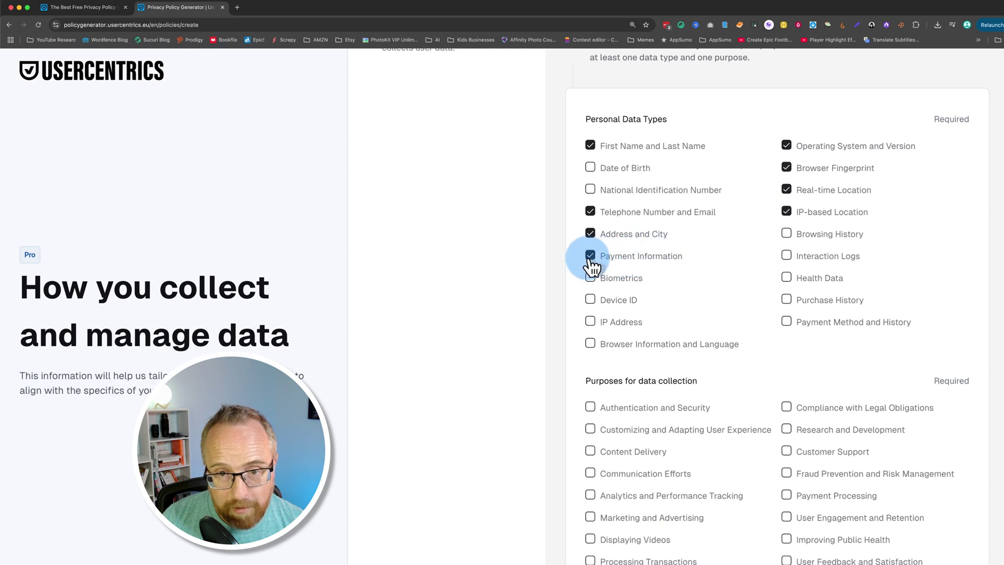
Step: Mark IP Address, Browser Information, Payment Method and Purchase History as collected
click(591, 322)
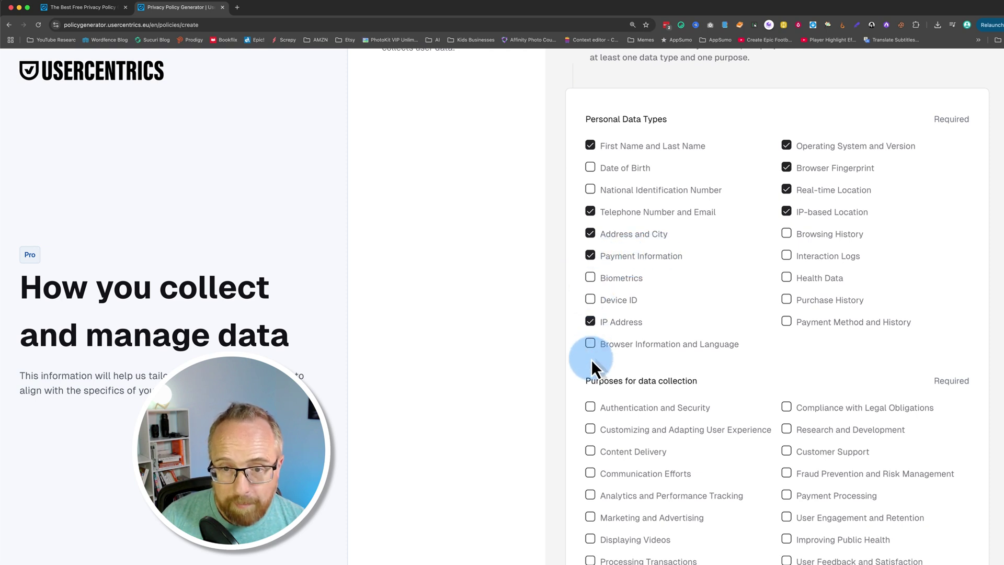
click(591, 346)
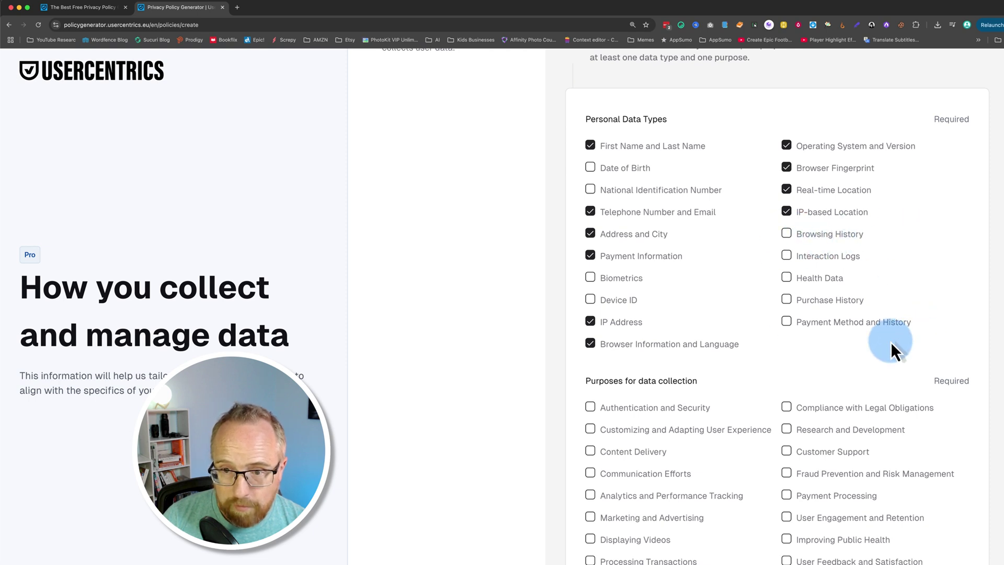
scroll(864, 341, down, 2)
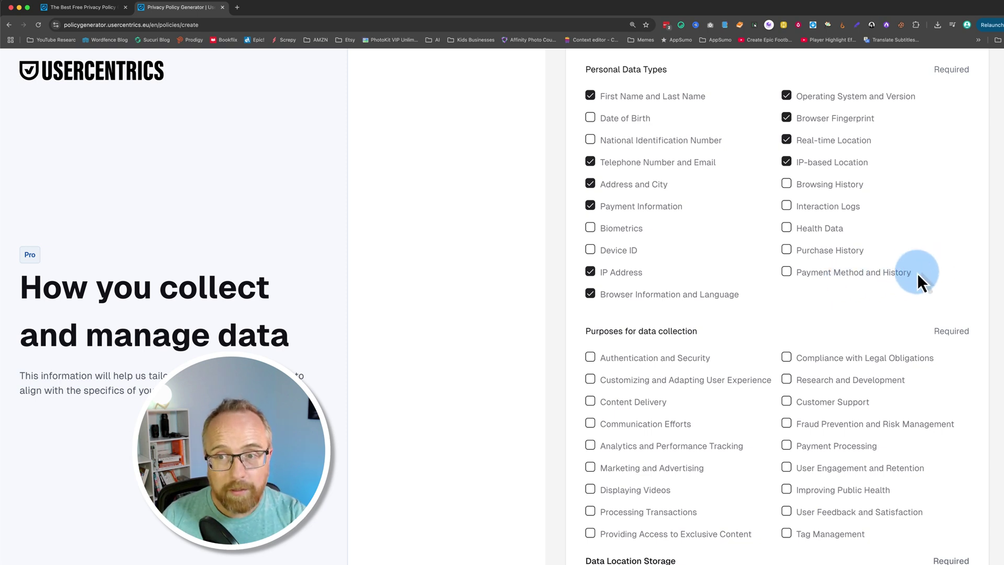
click(799, 274)
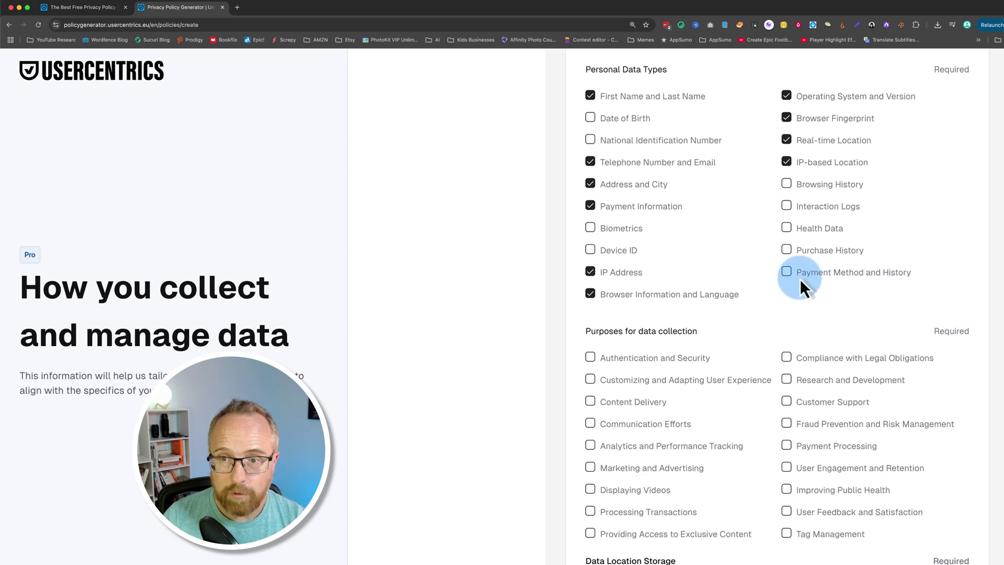
click(788, 253)
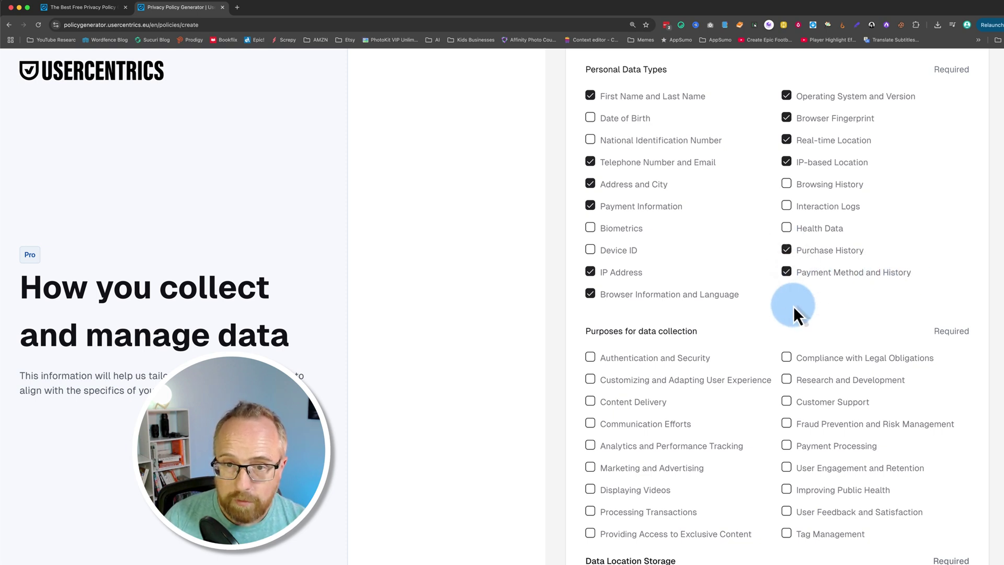
Step: Tick Authentication, Legal Compliance, Customizing User Experience, Content Delivery and Customer Support purposes
scroll(656, 347, down, 2)
scroll(654, 341, down, 2)
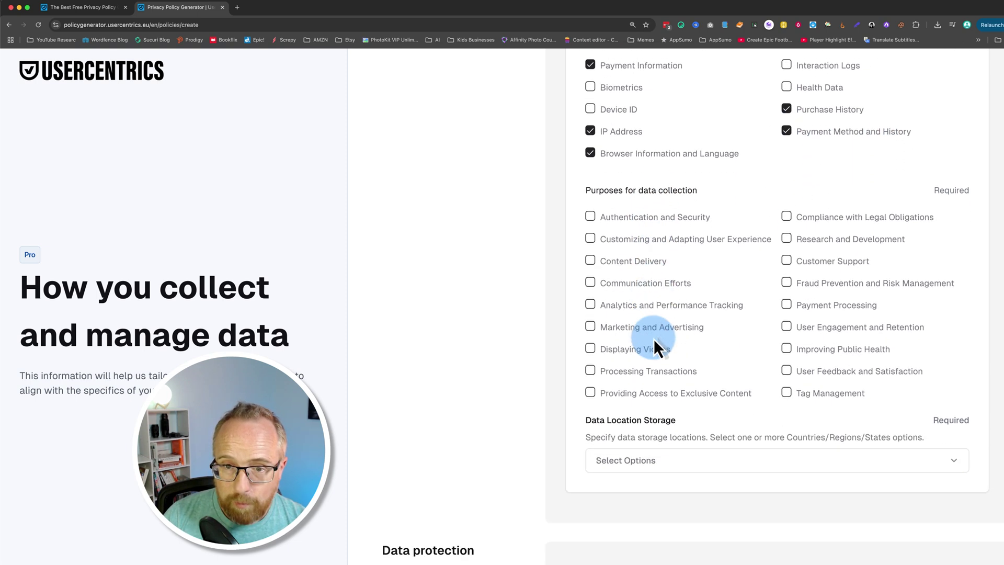
click(591, 218)
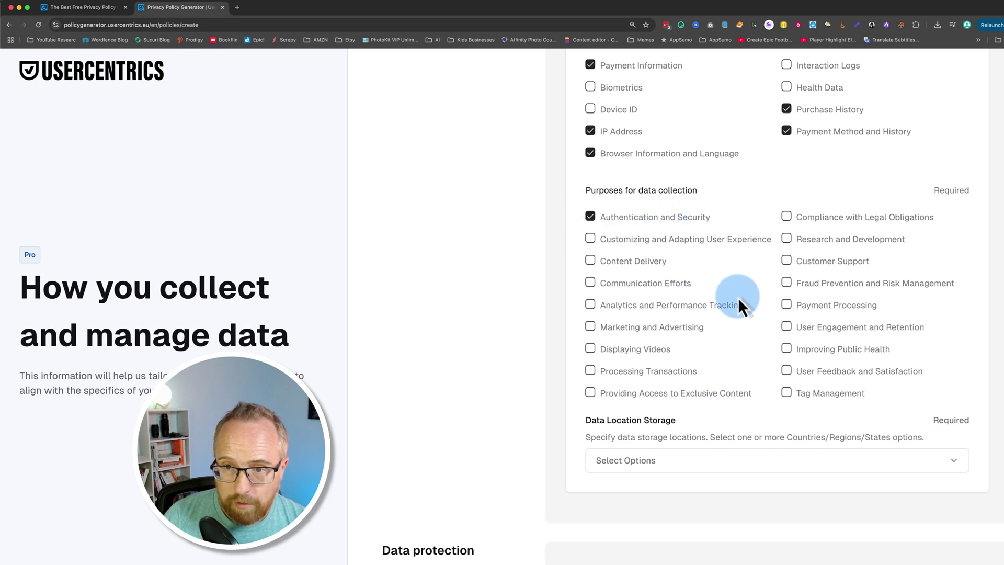
click(782, 220)
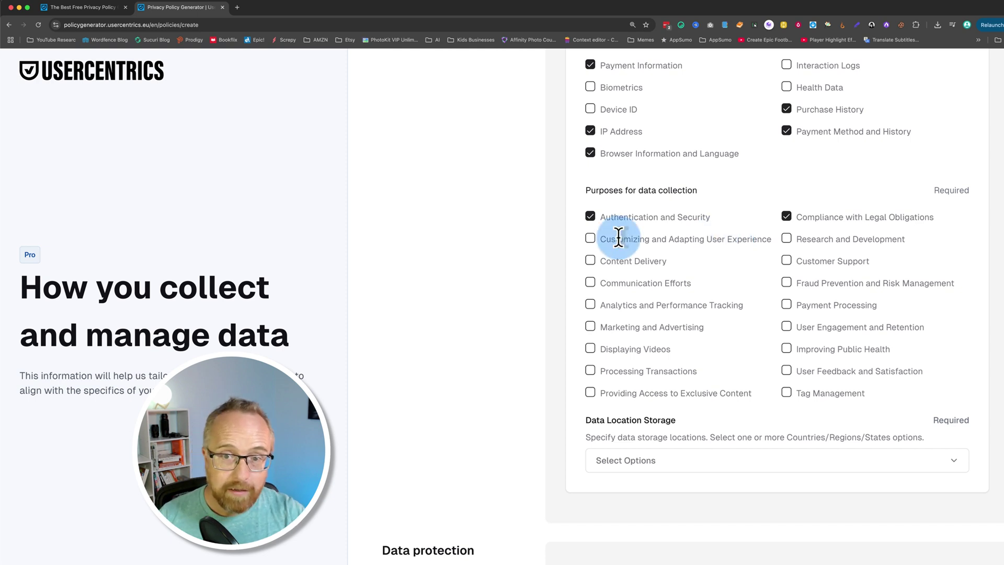
click(591, 239)
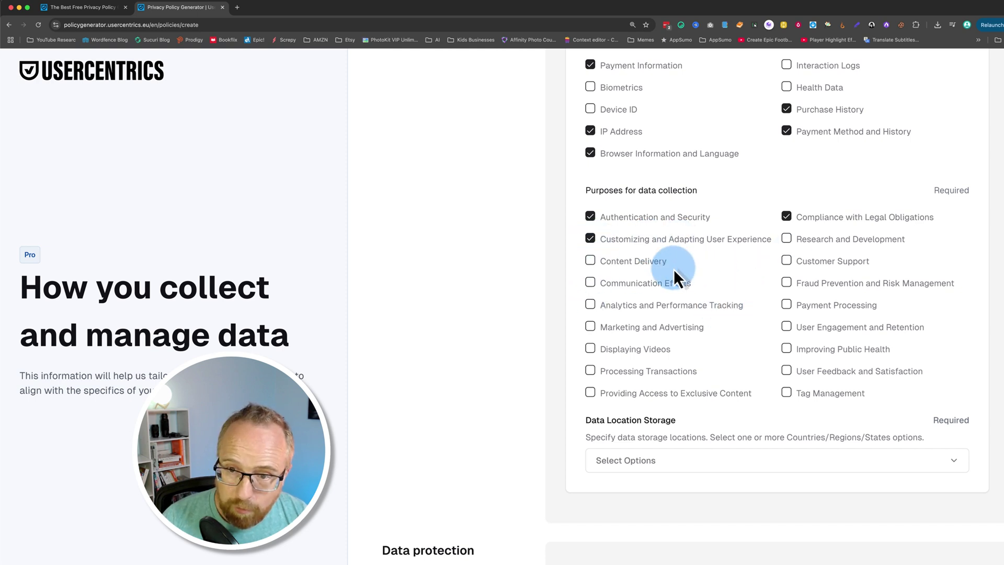
click(589, 262)
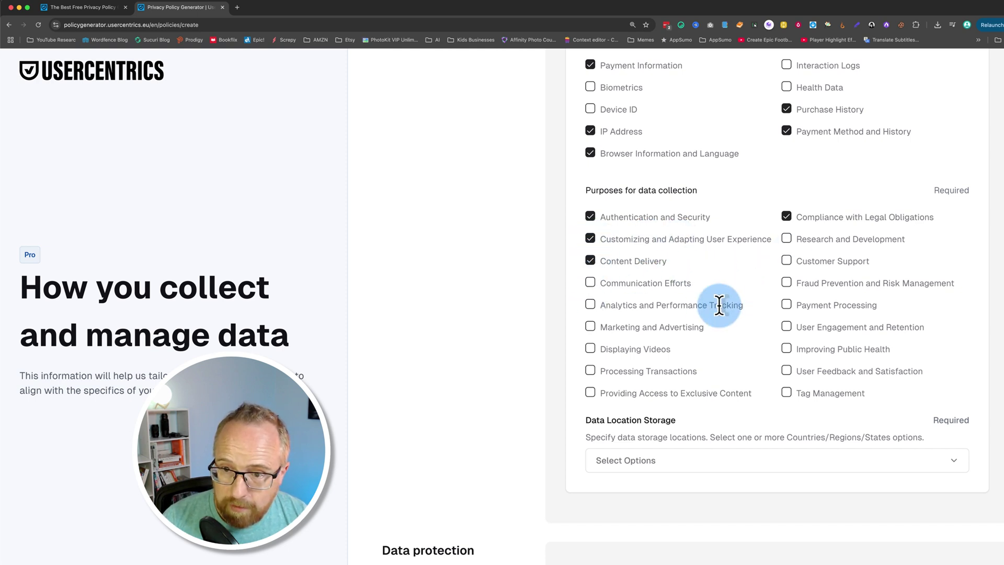
click(786, 261)
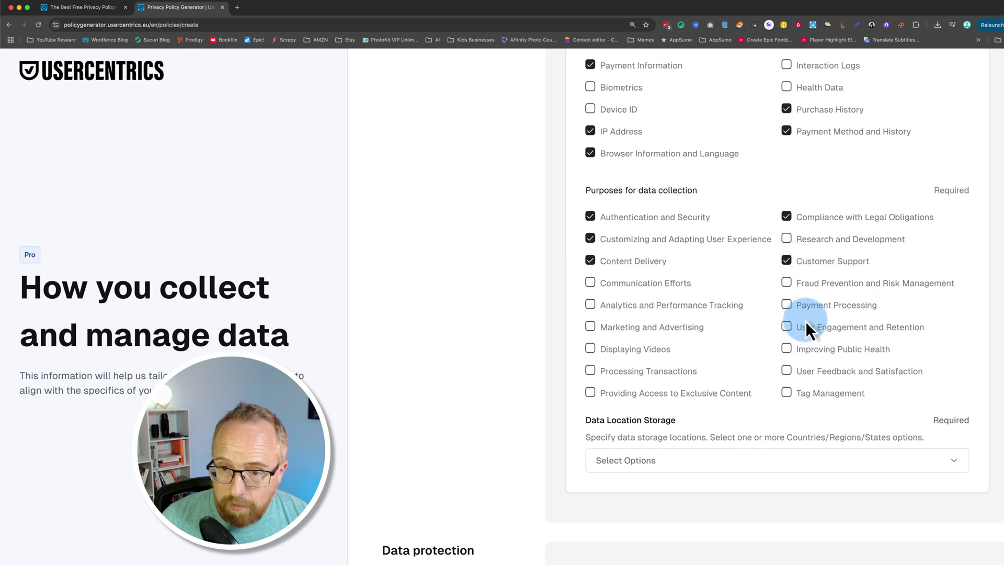
Step: Tick Payment Processing, Analytics, Marketing, User Engagement, Displaying Videos and User Feedback purposes
click(787, 306)
click(591, 306)
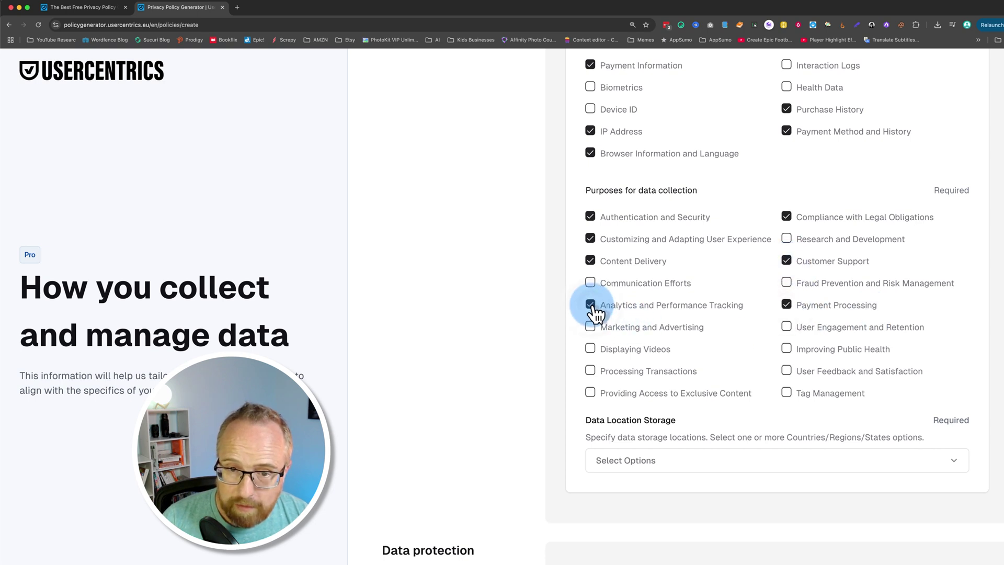
click(591, 328)
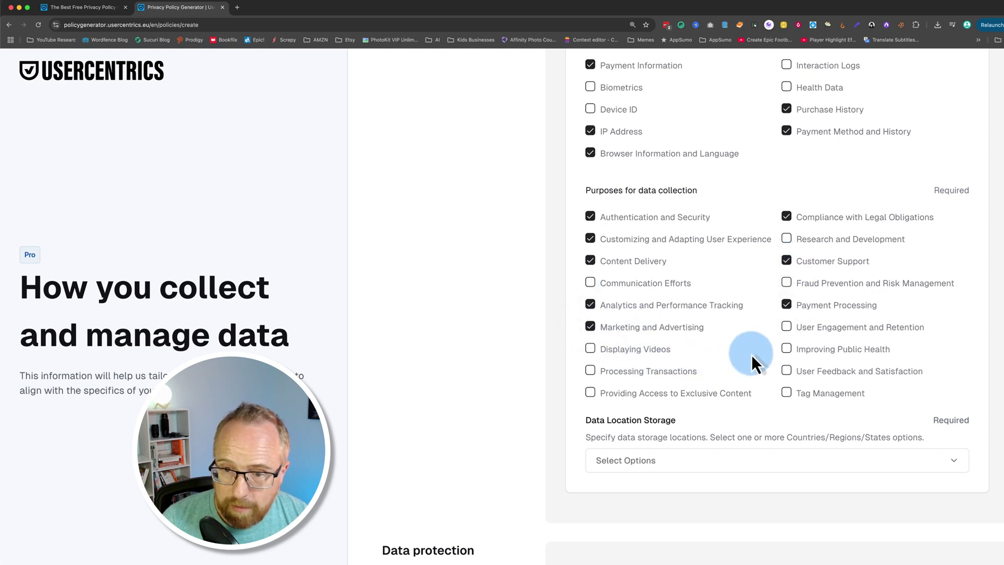
click(786, 328)
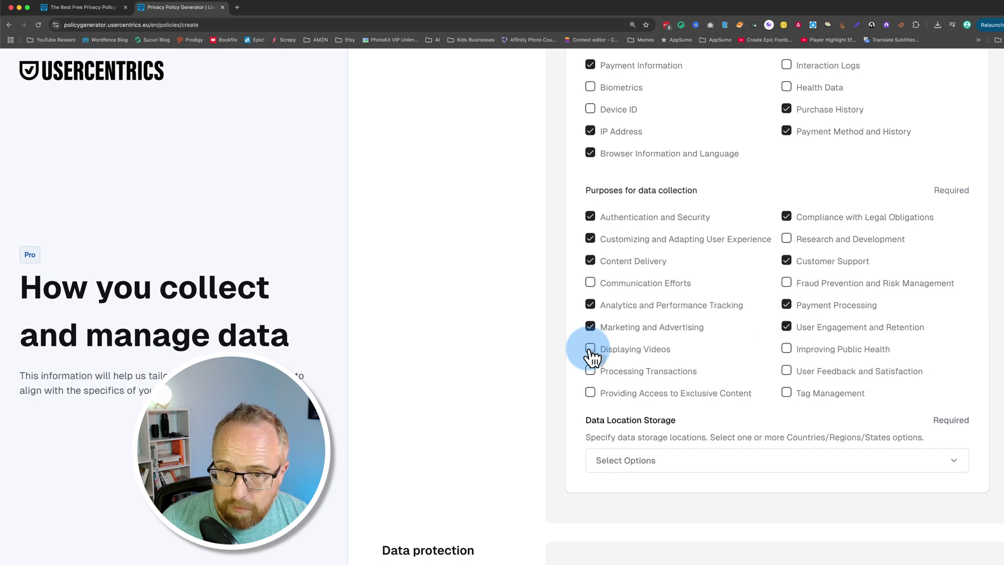
click(591, 350)
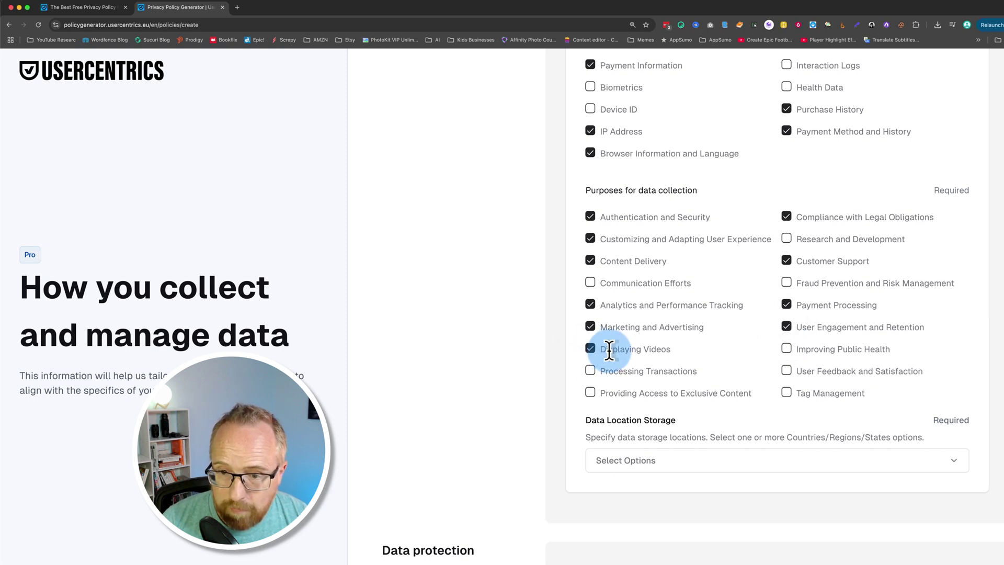
click(786, 373)
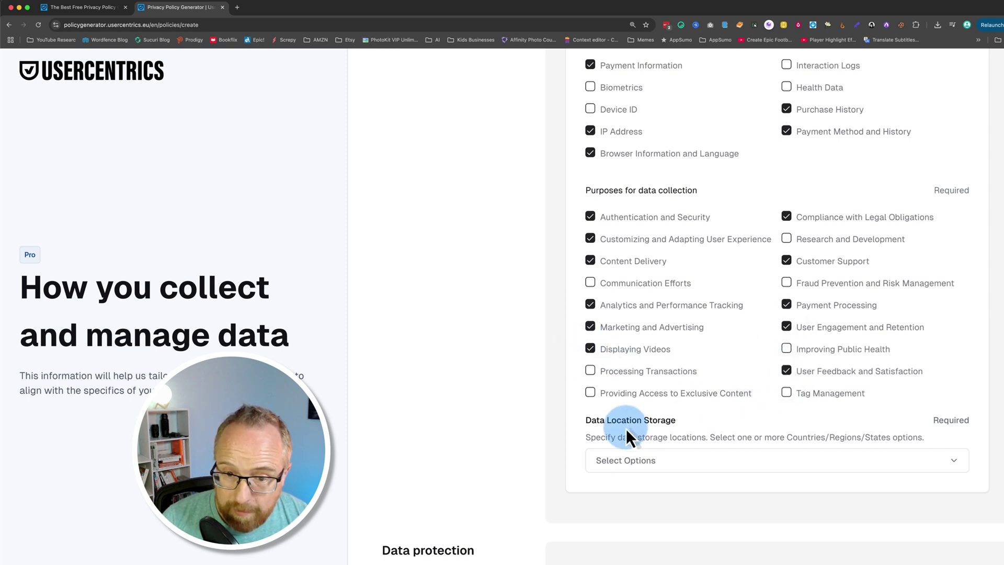
Step: Choose North America under Regions in the Data Location Storage options
scroll(698, 429, up, 1)
scroll(681, 246, up, 3)
scroll(726, 432, down, 5)
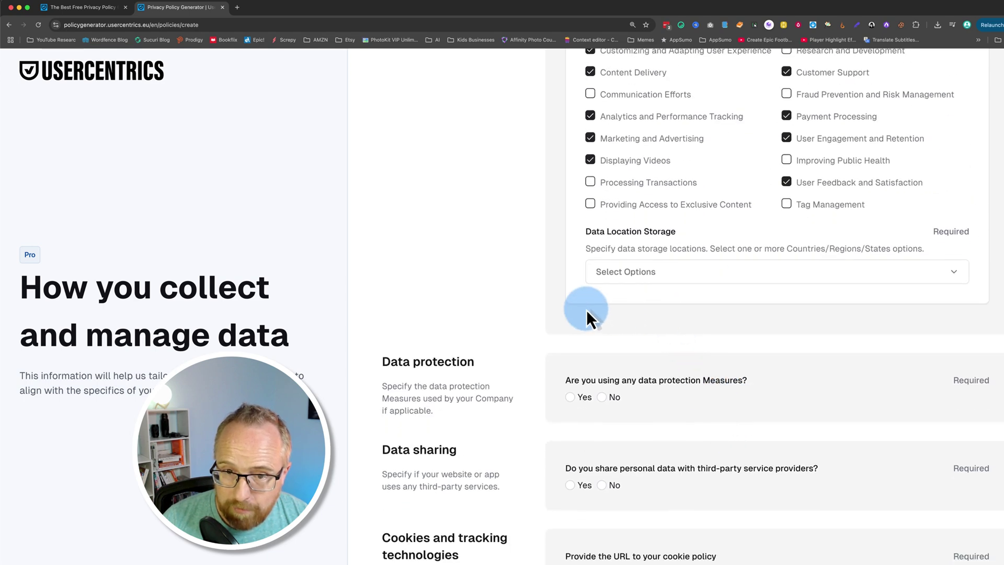
click(694, 275)
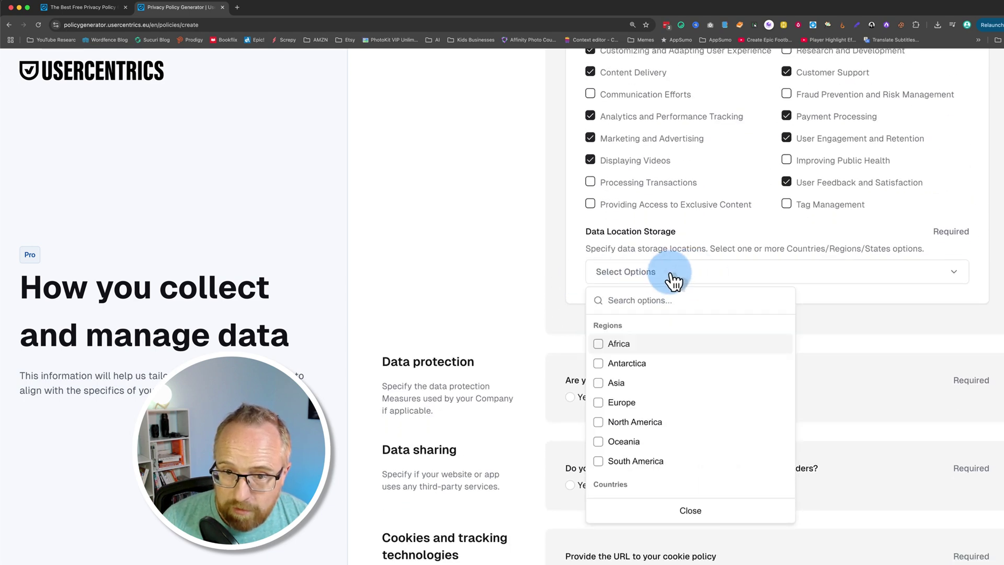
click(645, 424)
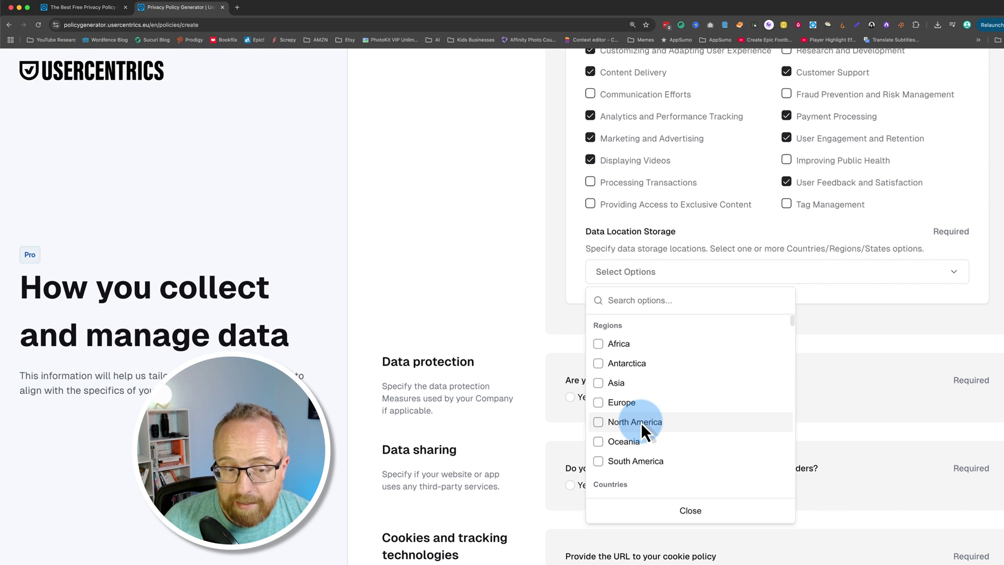
click(601, 422)
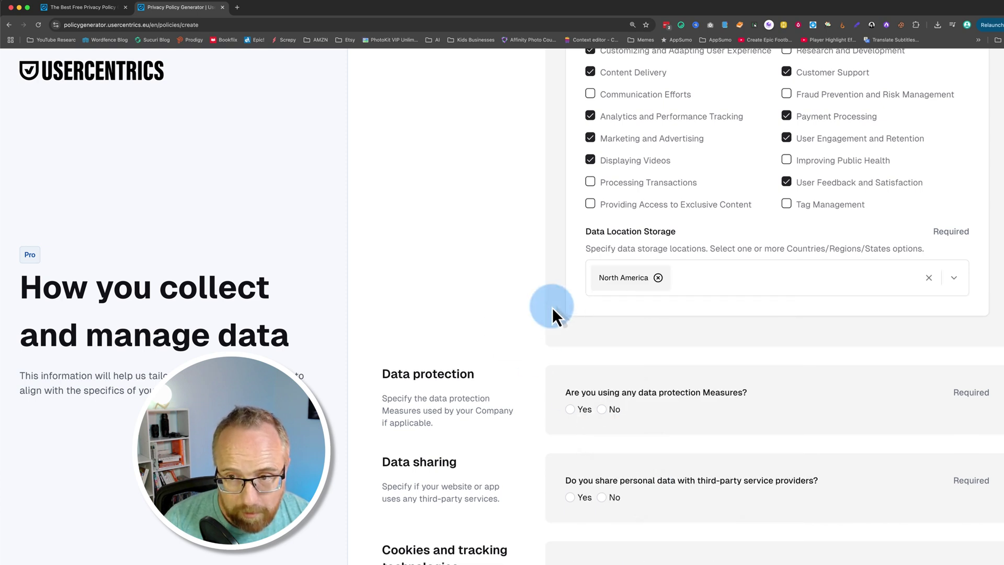
scroll(614, 393, down, 2)
Step: Answer No to data protection measures and No to sharing data with third parties
scroll(614, 393, down, 5)
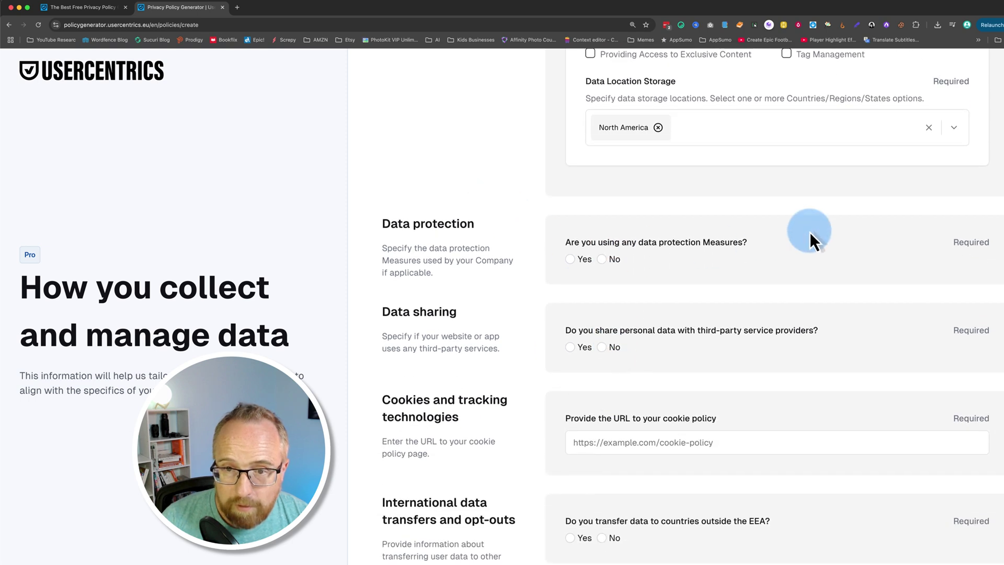
click(573, 261)
scroll(594, 325, up, 3)
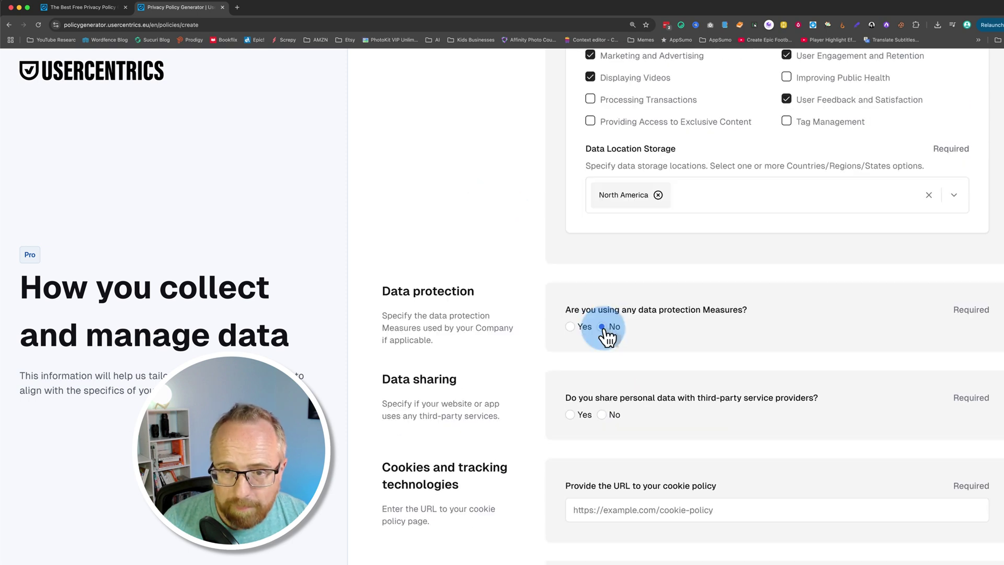
click(569, 383)
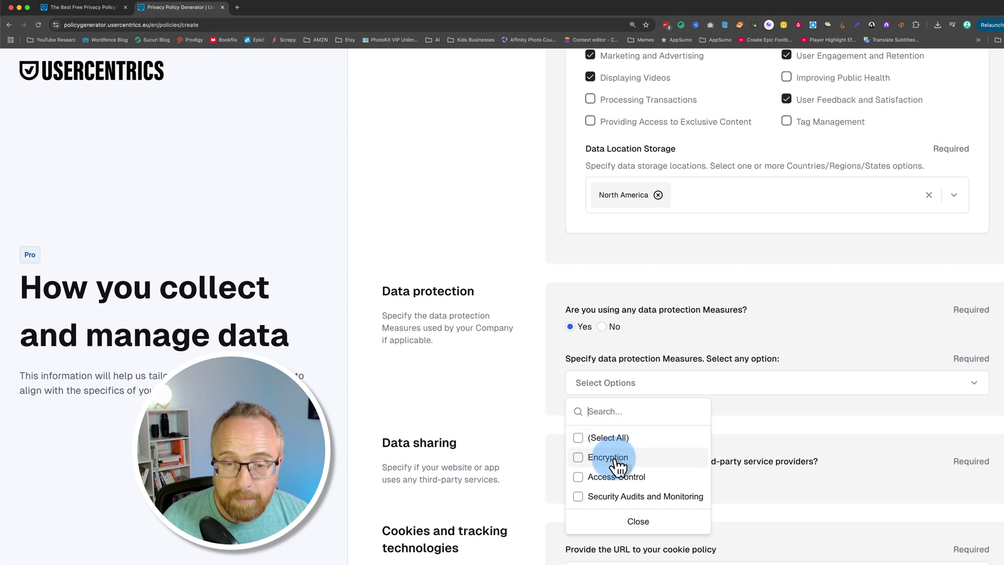
click(601, 326)
scroll(517, 412, down, 3)
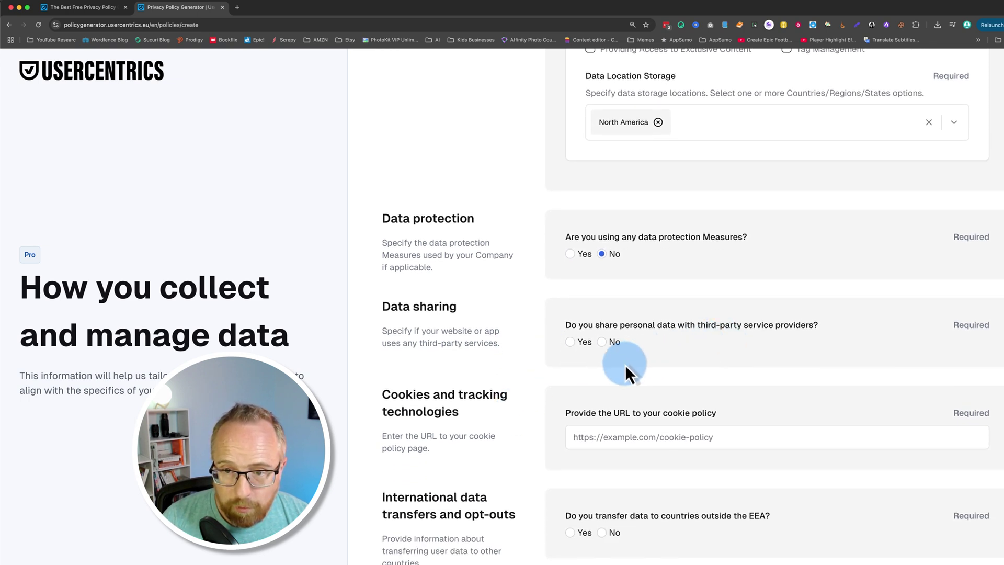
click(601, 342)
scroll(560, 390, down, 4)
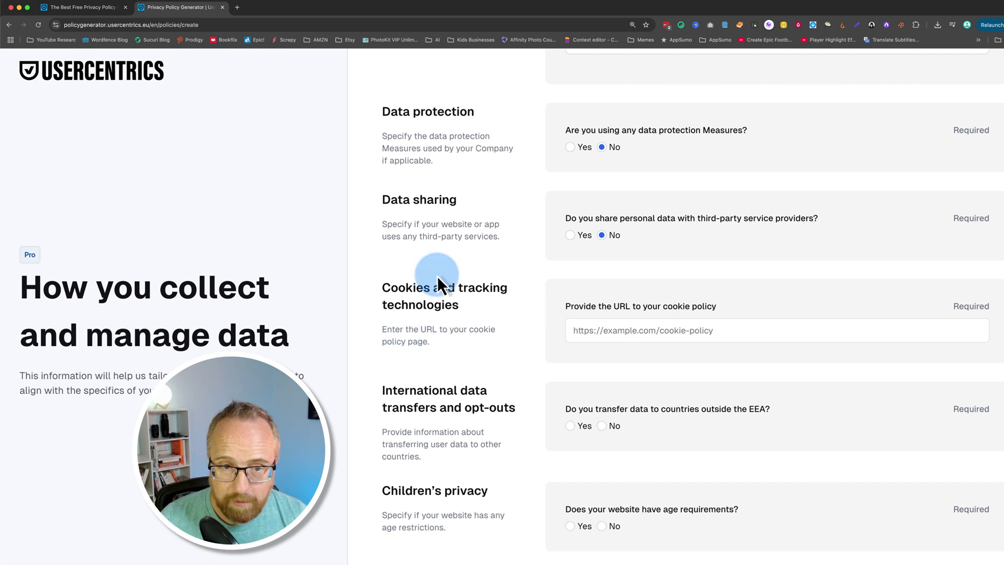
click(598, 329)
text(https://wplearninglab.com/cookie-policy)
scroll(533, 376, down, 4)
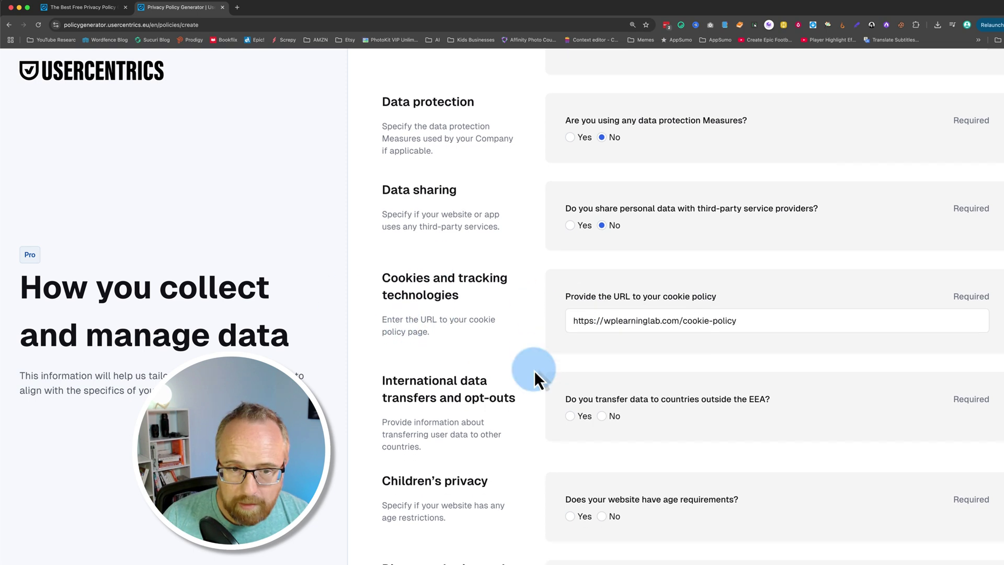
Step: Answer Yes to transferring data outside the EEA and No to website age requirements
scroll(454, 322, down, 1)
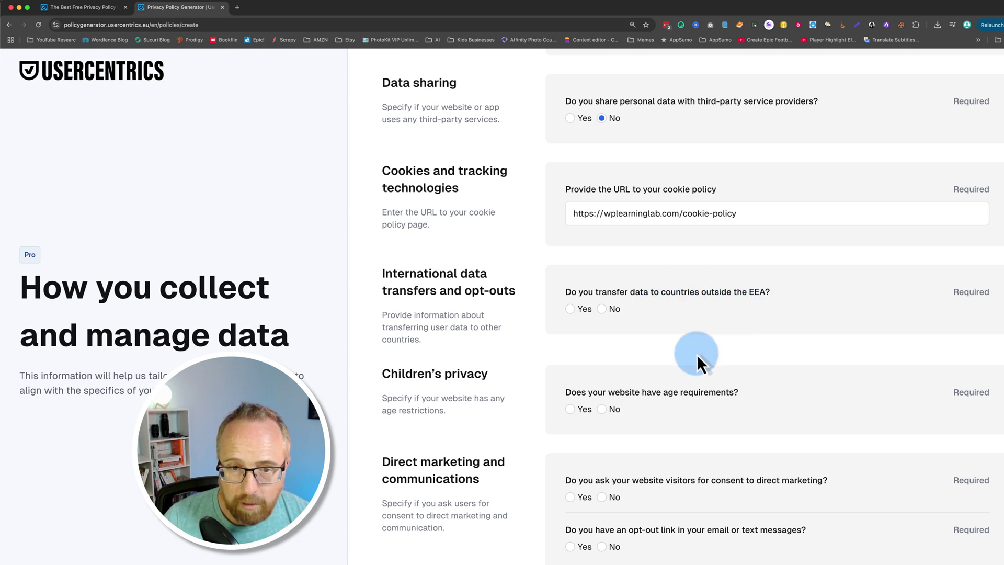
click(569, 309)
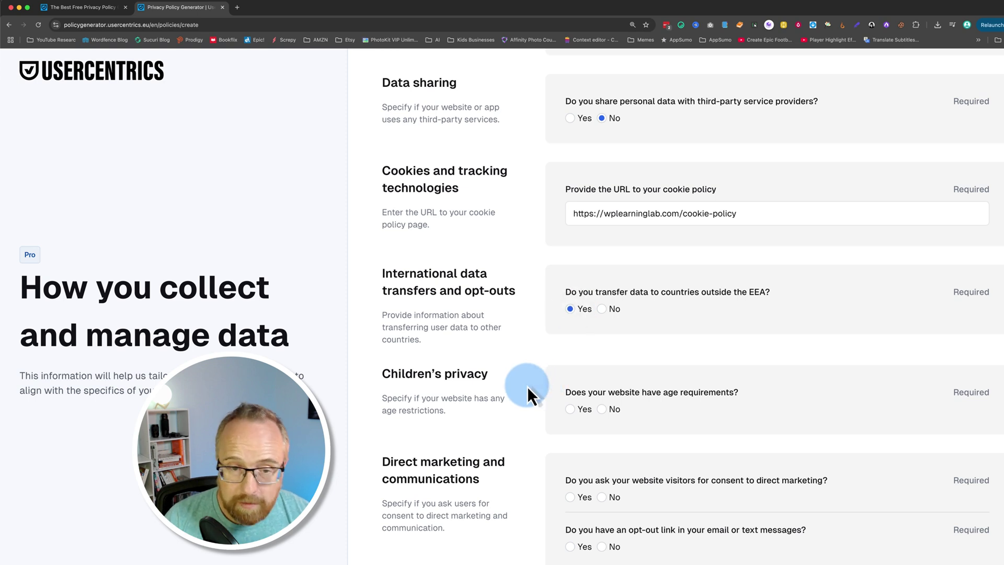
scroll(526, 387, down, 3)
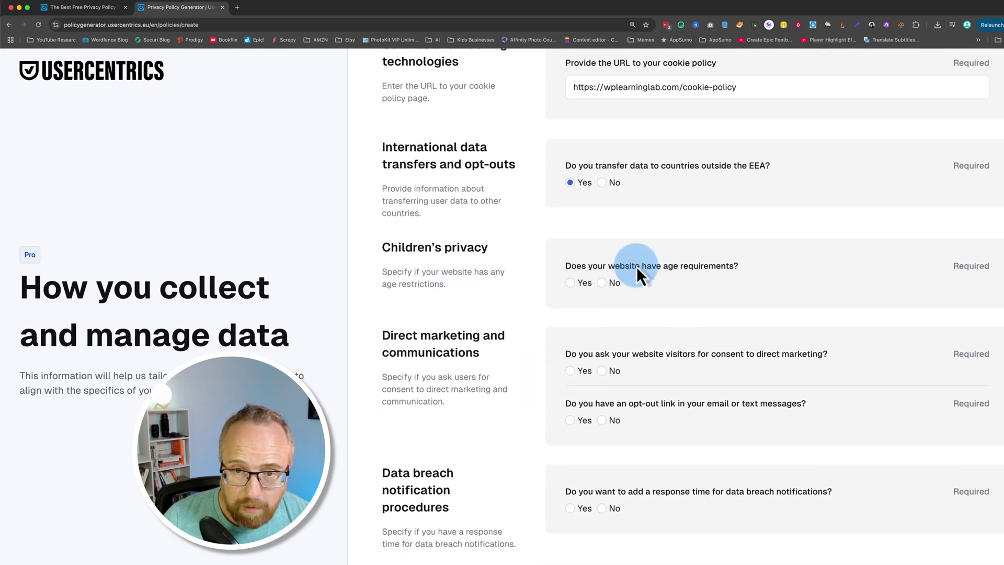
click(603, 283)
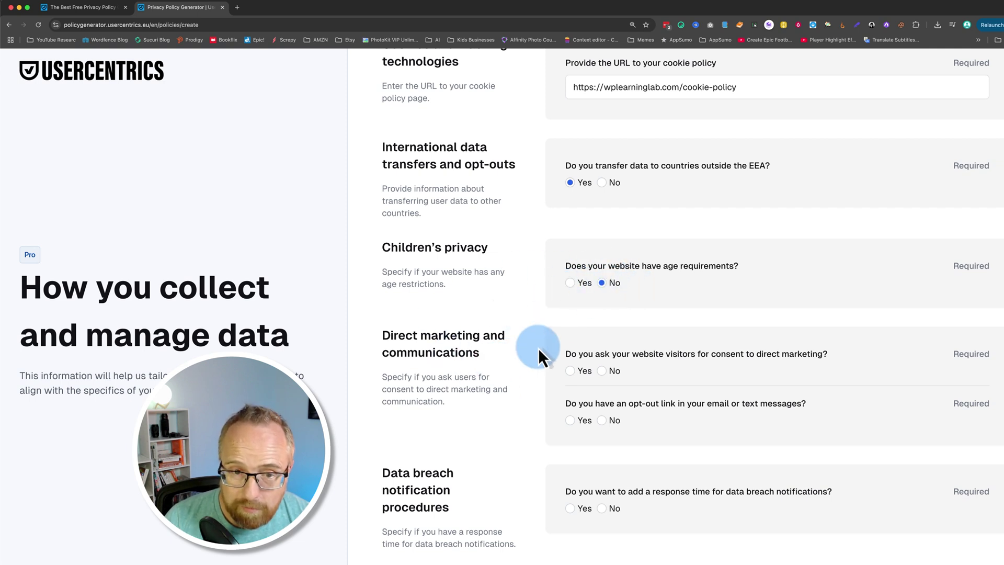
scroll(539, 351, down, 2)
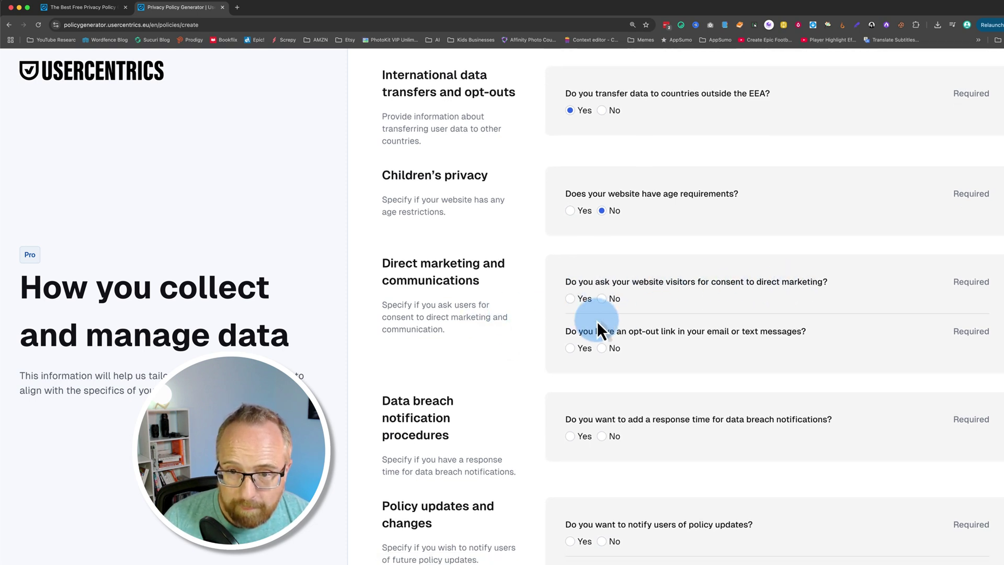
Step: Answer Yes to direct-marketing consent and add Email and Social Media Platforms as types
click(581, 299)
scroll(609, 331, down, 2)
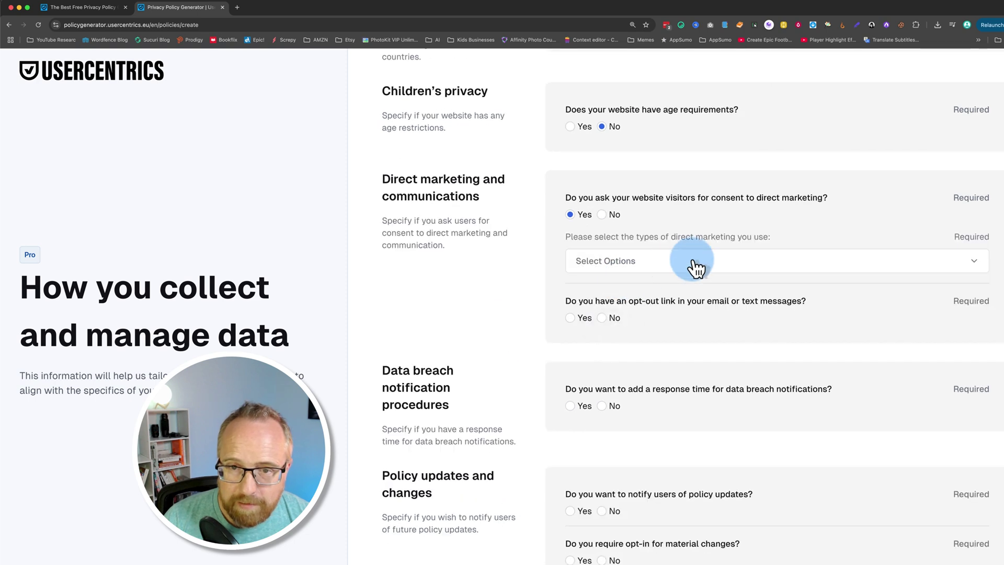
click(695, 266)
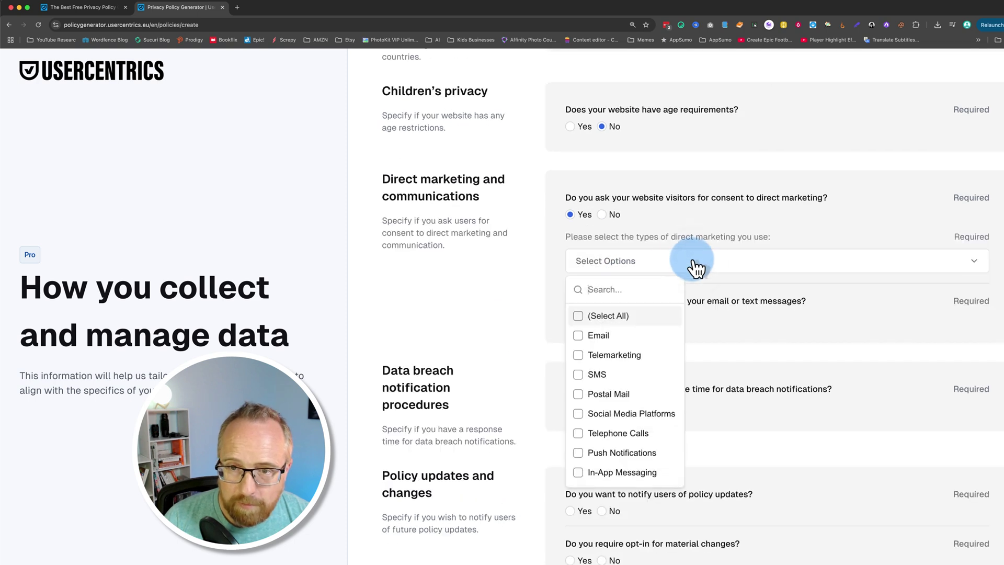
click(579, 336)
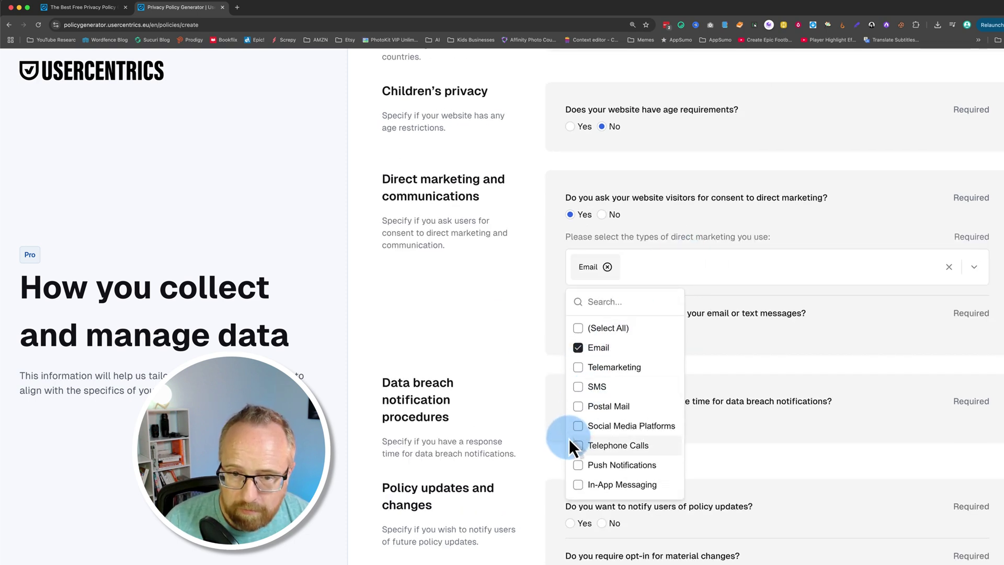
click(582, 430)
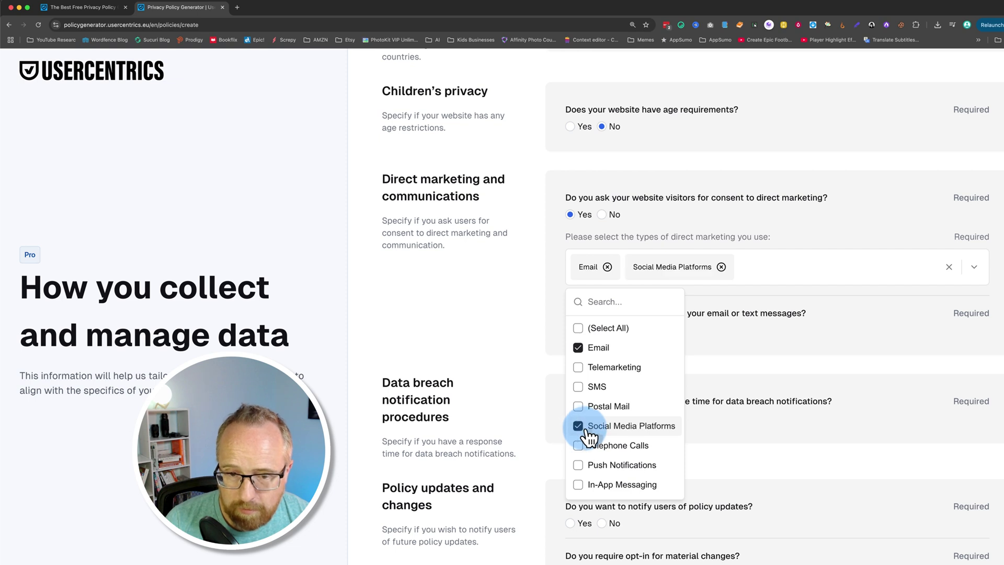
Step: Add Retargeting Ads and Direct Video Marketing, and confirm an opt-out link is included
scroll(607, 478, down, 4)
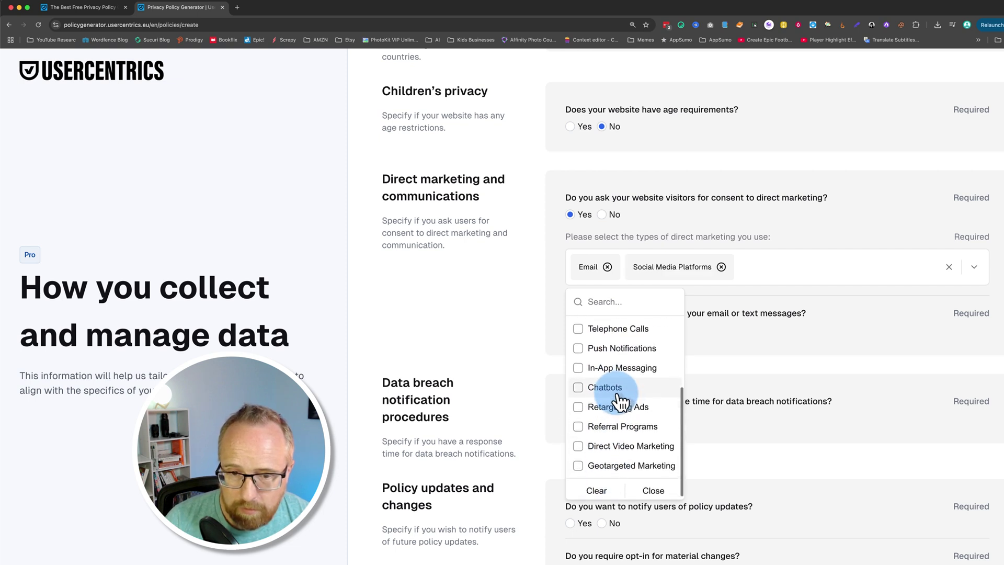
scroll(620, 398, down, 1)
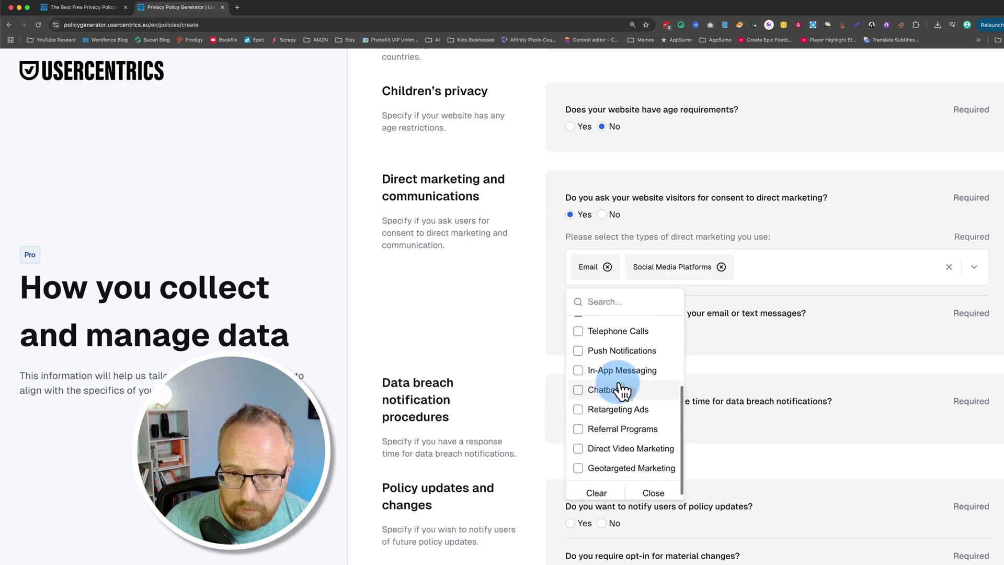
click(581, 414)
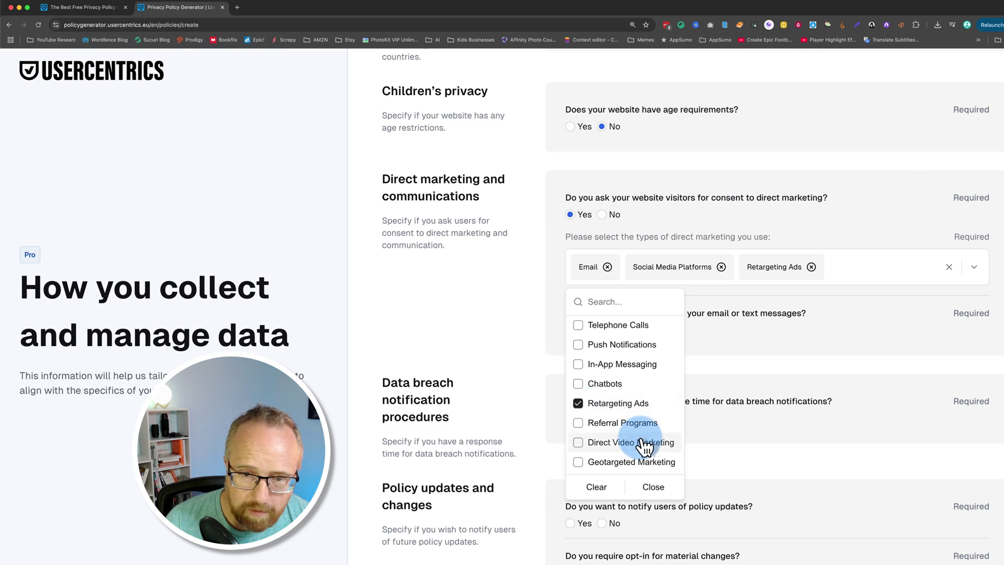
click(579, 444)
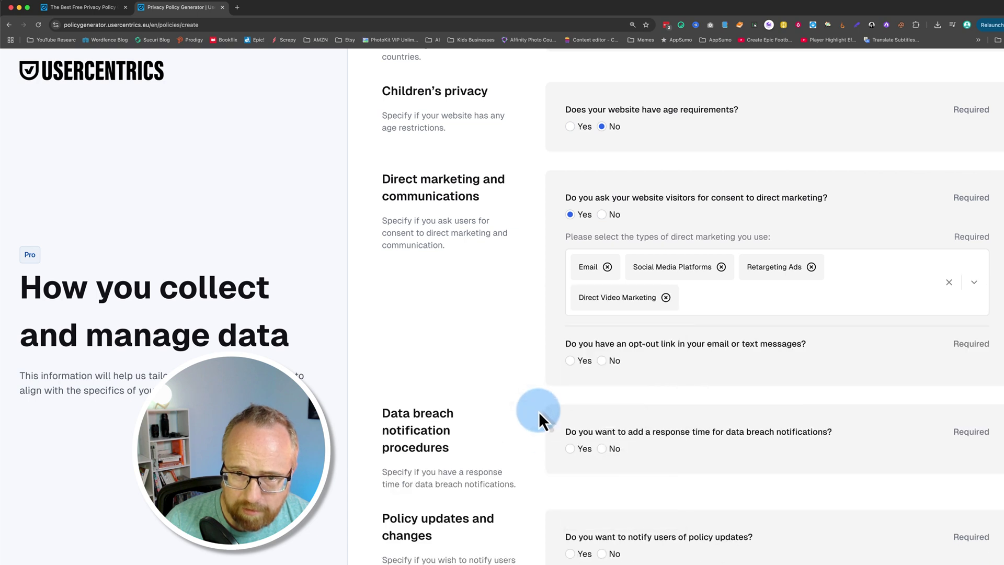
scroll(539, 412, down, 2)
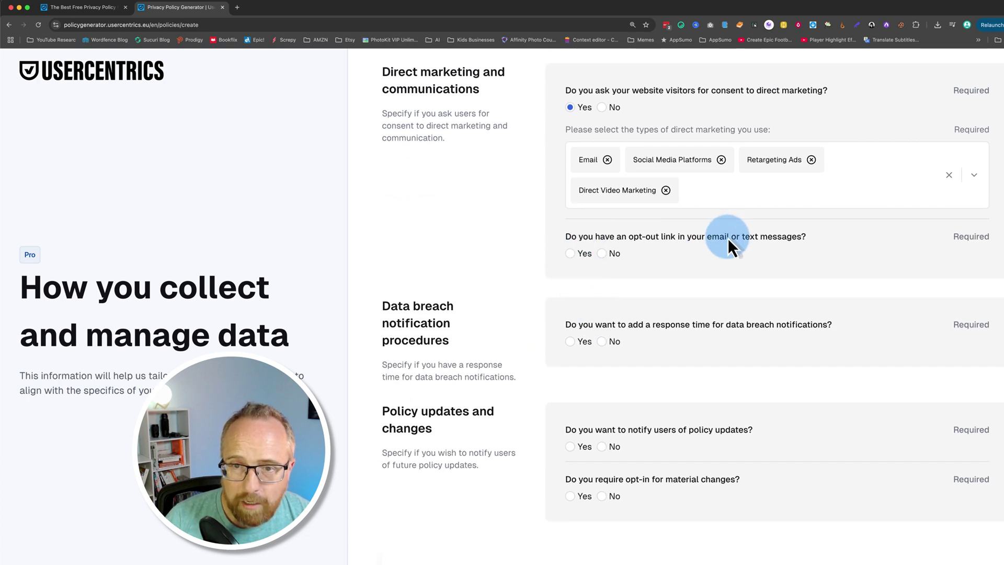
click(573, 254)
scroll(506, 328, down, 2)
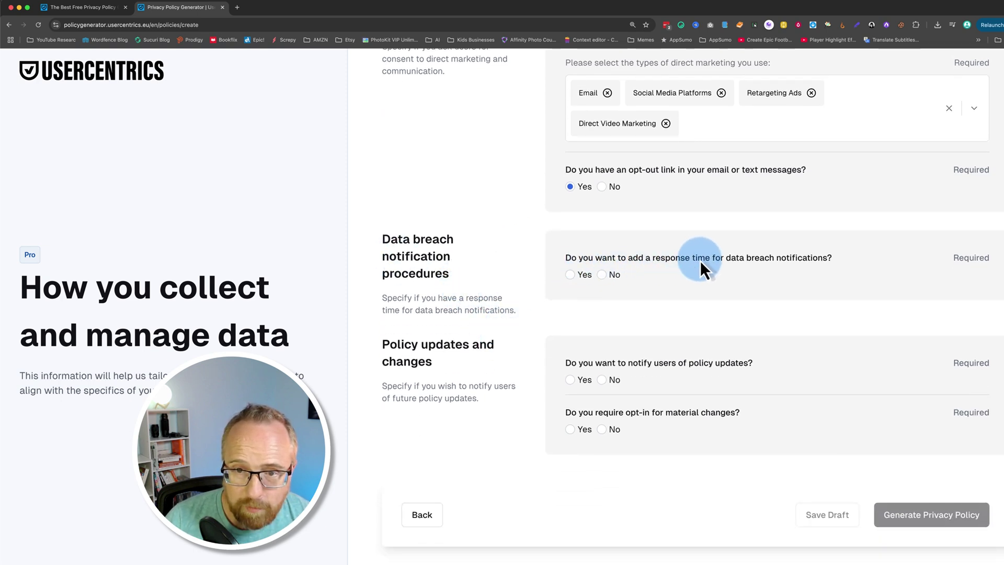
Step: Answer Yes to breach response time with 30 days via Email and Website Notification, and No to both policy-update questions
click(578, 277)
scroll(522, 345, down, 1)
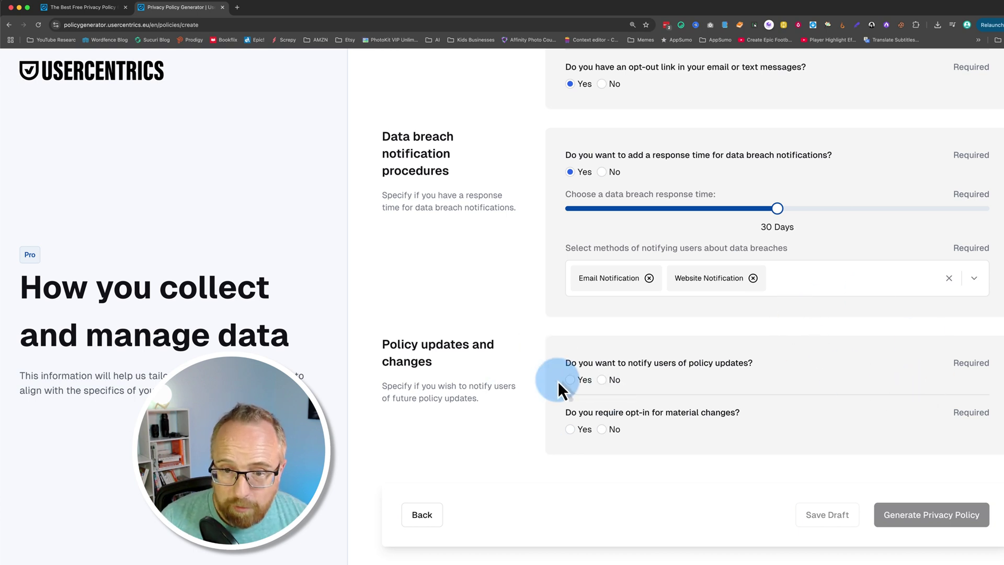
click(602, 380)
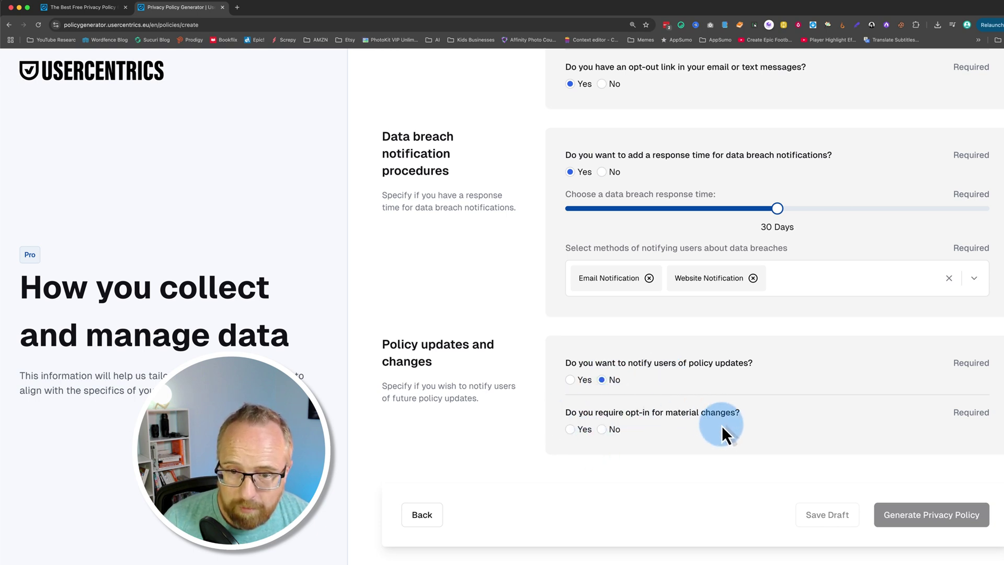
click(602, 429)
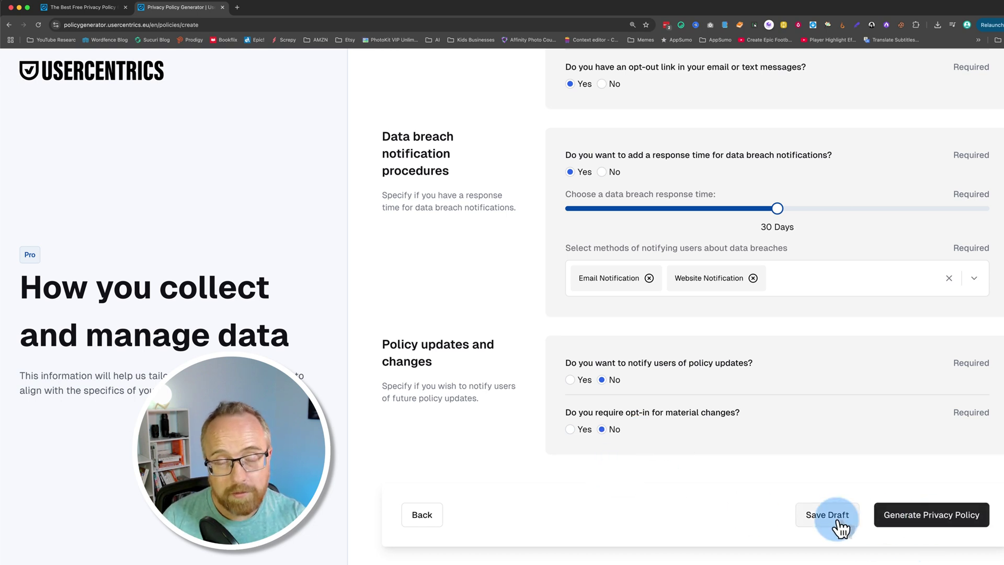
Step: Generate the policy and copy just the script tag from its HTML embed code
click(949, 516)
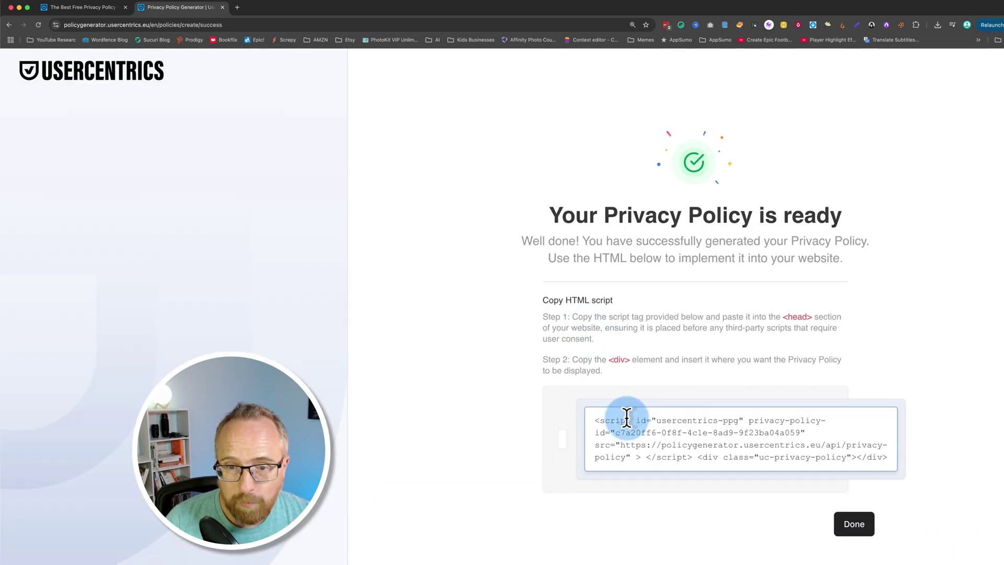
scroll(604, 413, down, 2)
click(594, 381)
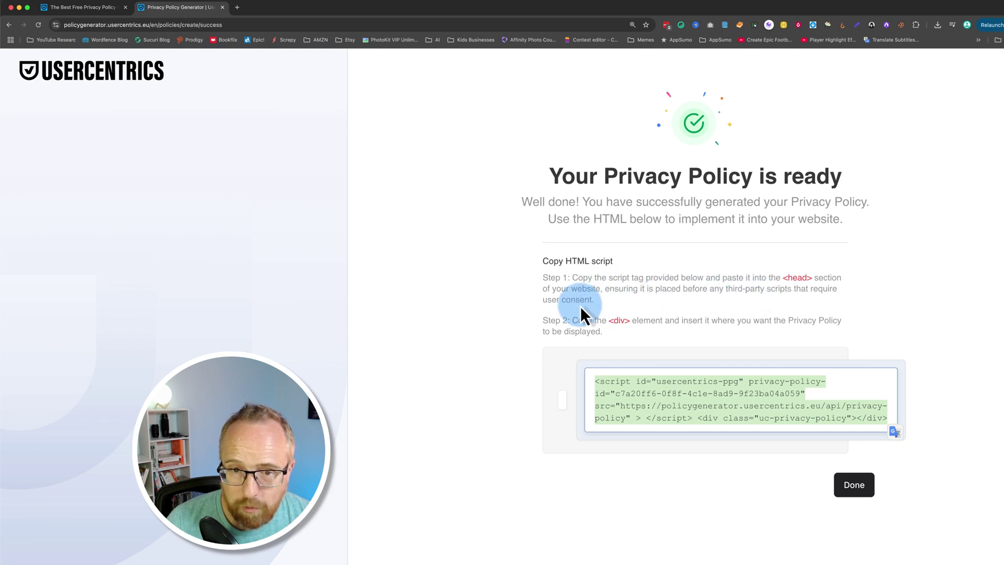
drag(572, 320, 654, 347)
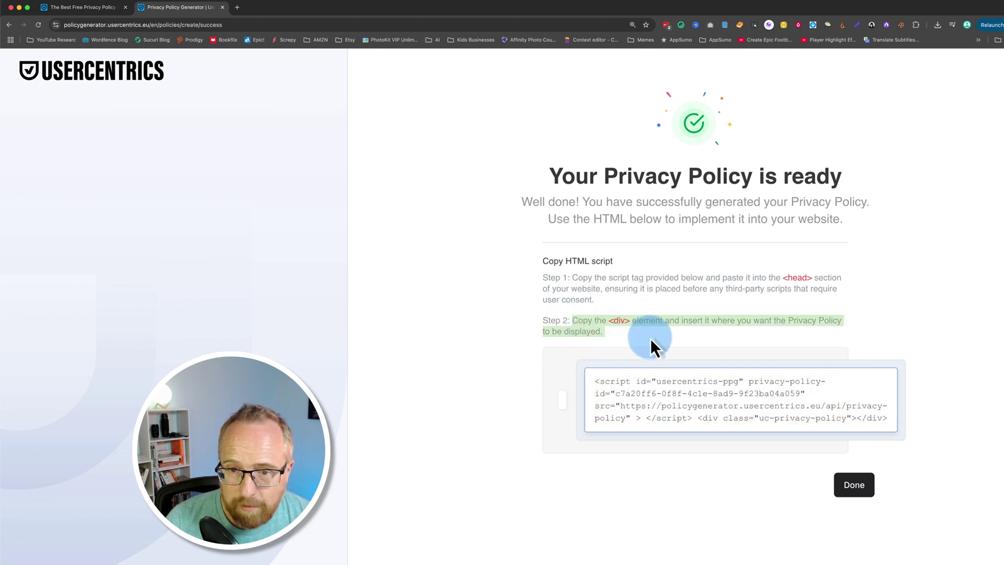
click(660, 391)
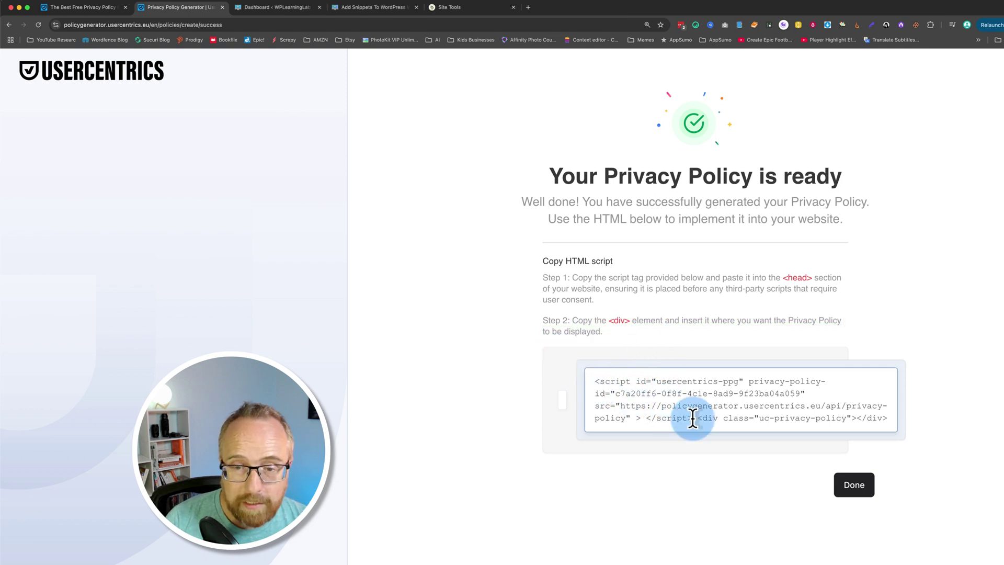
drag(692, 418, 595, 381)
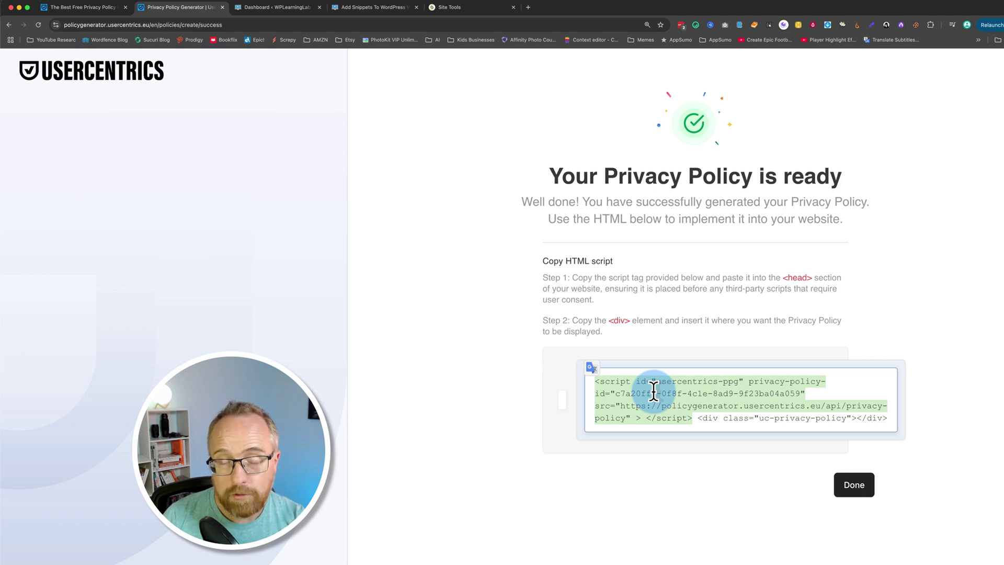
right_click(628, 378)
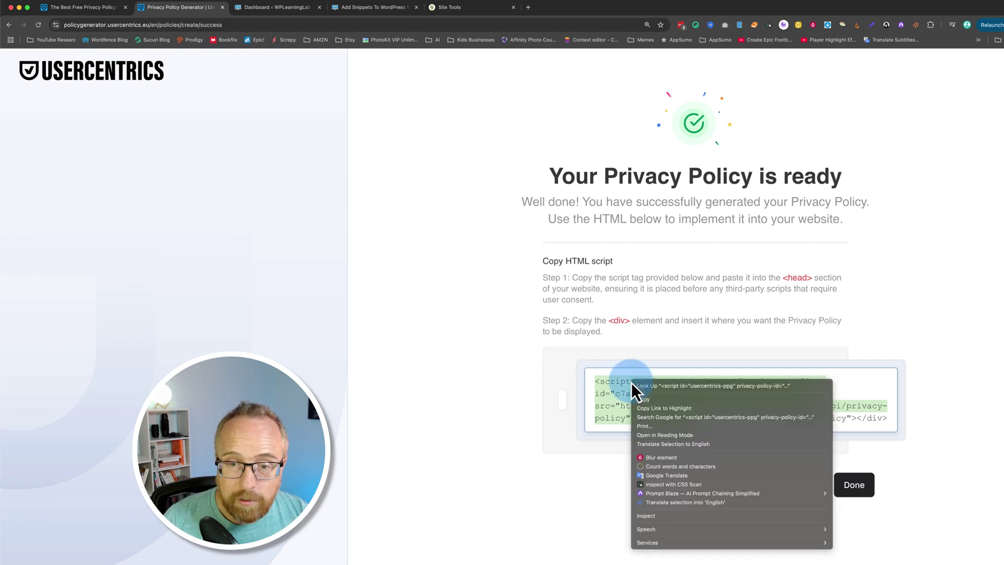
click(654, 399)
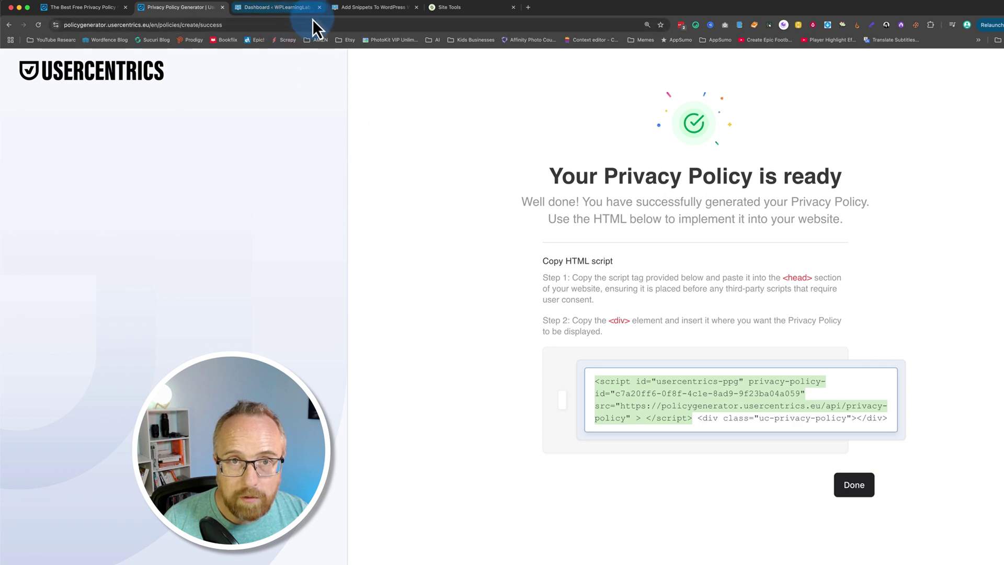
Step: Open Site > File Manager and browse to public_html/wp-content/themes, selecting the astra folder
click(468, 9)
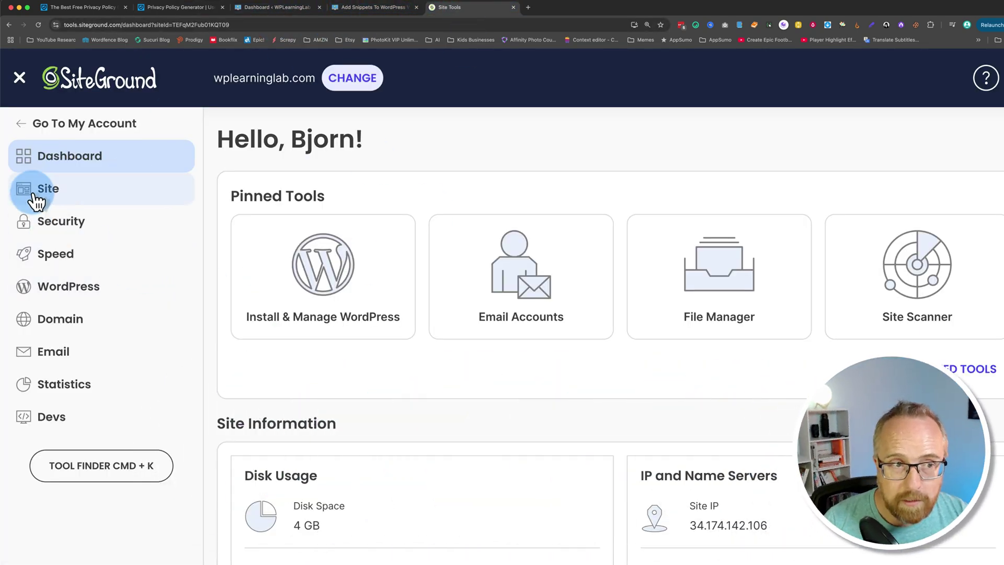
click(35, 198)
click(67, 224)
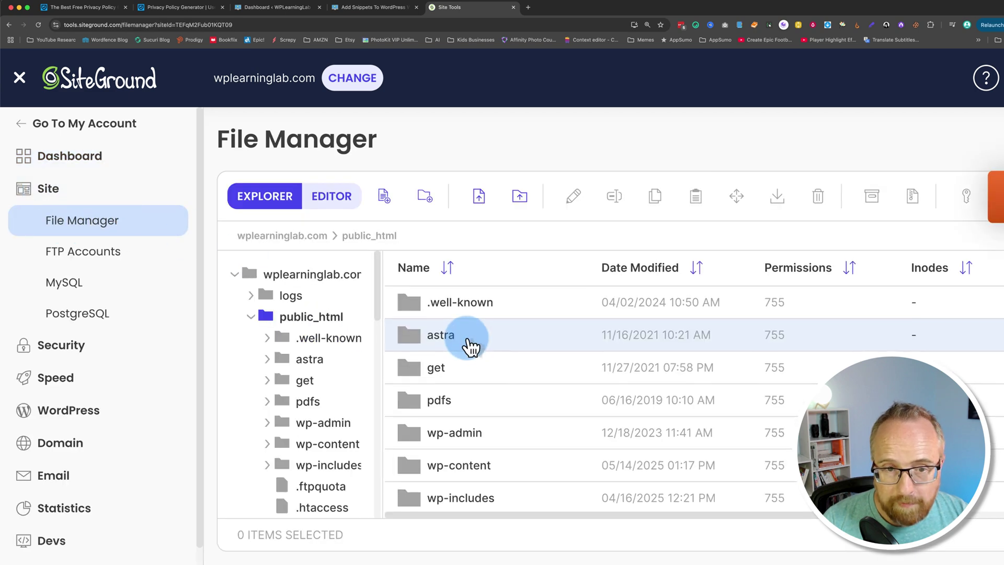
scroll(471, 346, down, 2)
click(470, 345)
double_click(454, 367)
click(461, 327)
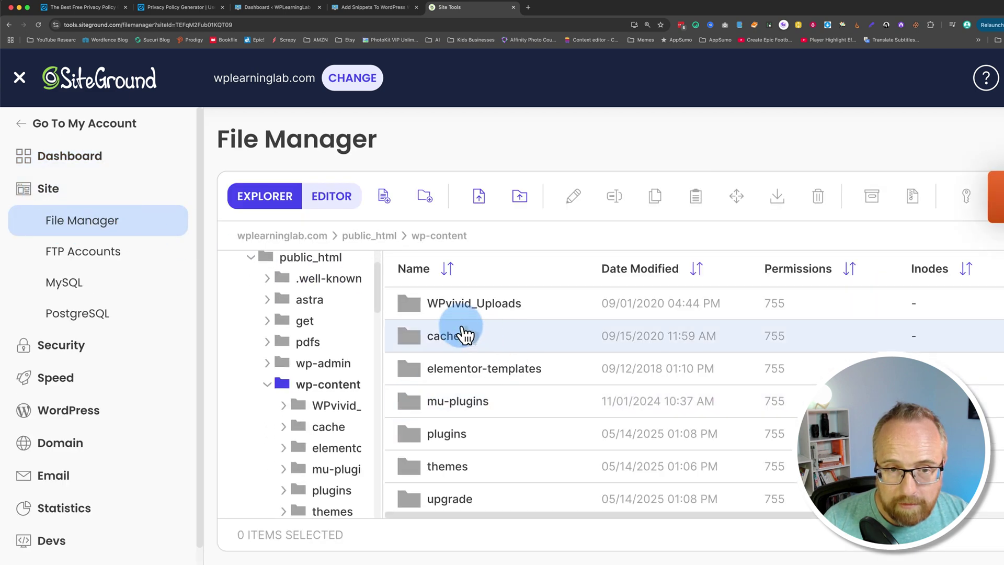
scroll(462, 335, down, 2)
double_click(453, 425)
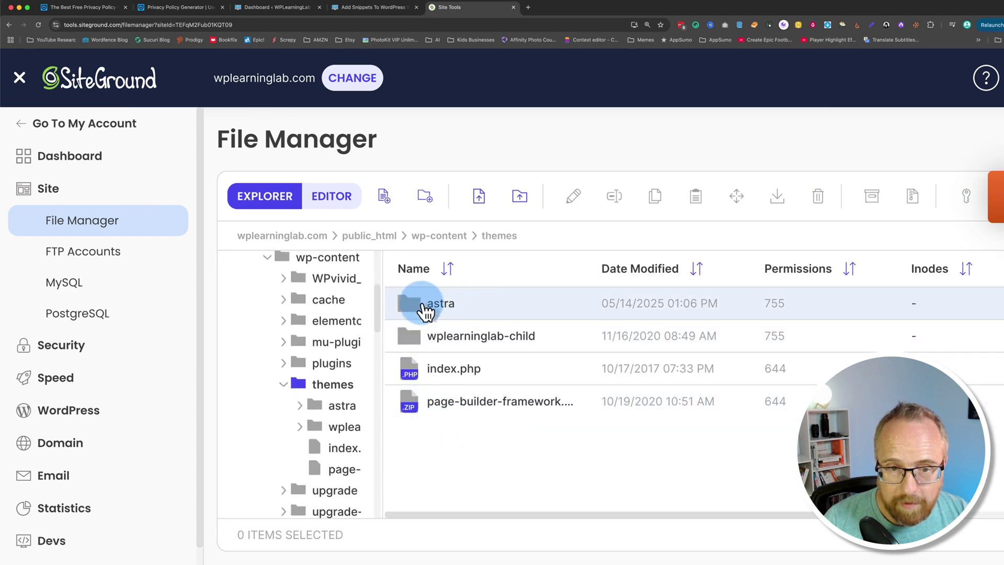
click(462, 309)
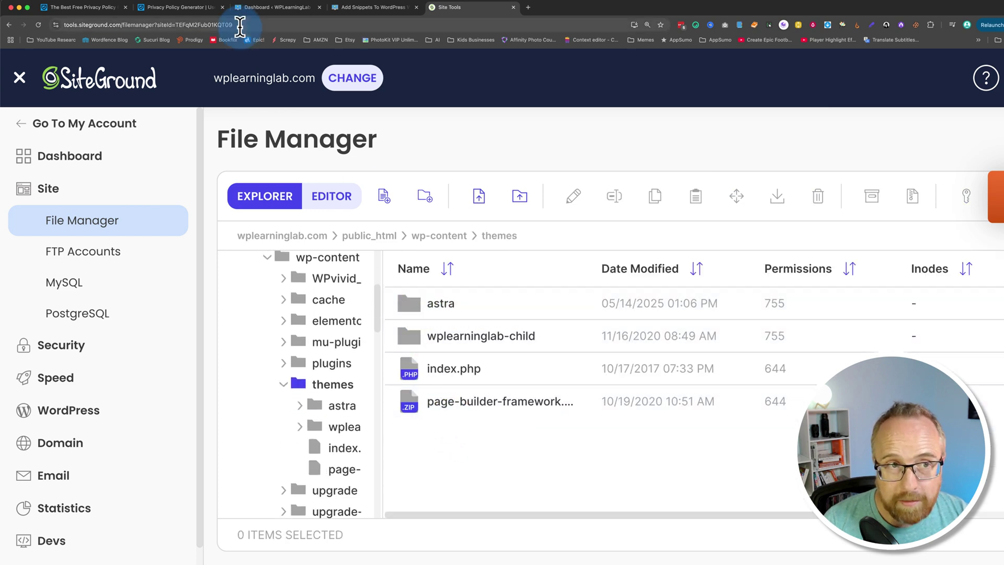
Step: Open Appearance > Themes in WordPress admin to check that Astra 4.11.0 is active
click(256, 11)
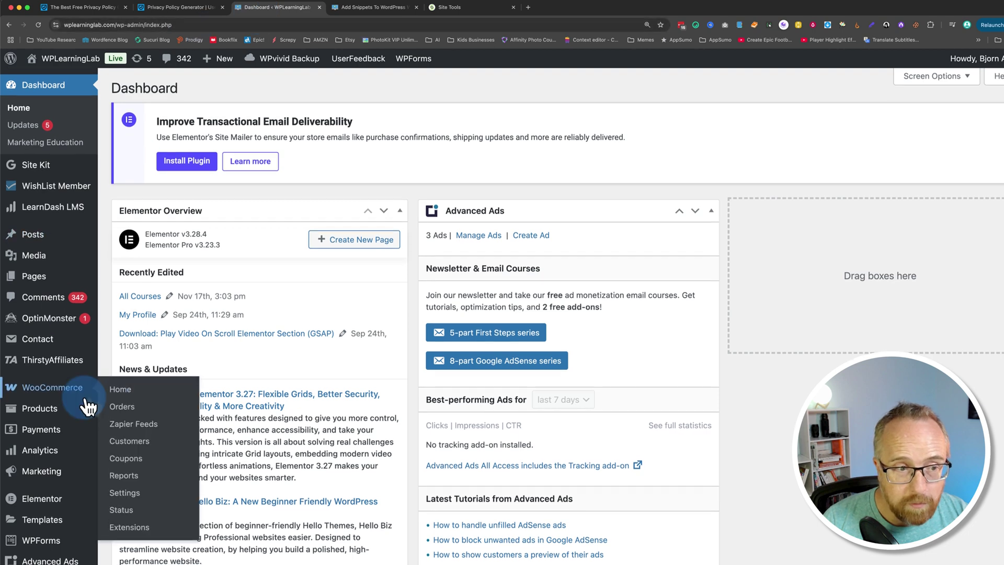
scroll(84, 405, down, 3)
scroll(87, 406, down, 1)
mouse_move(89, 438)
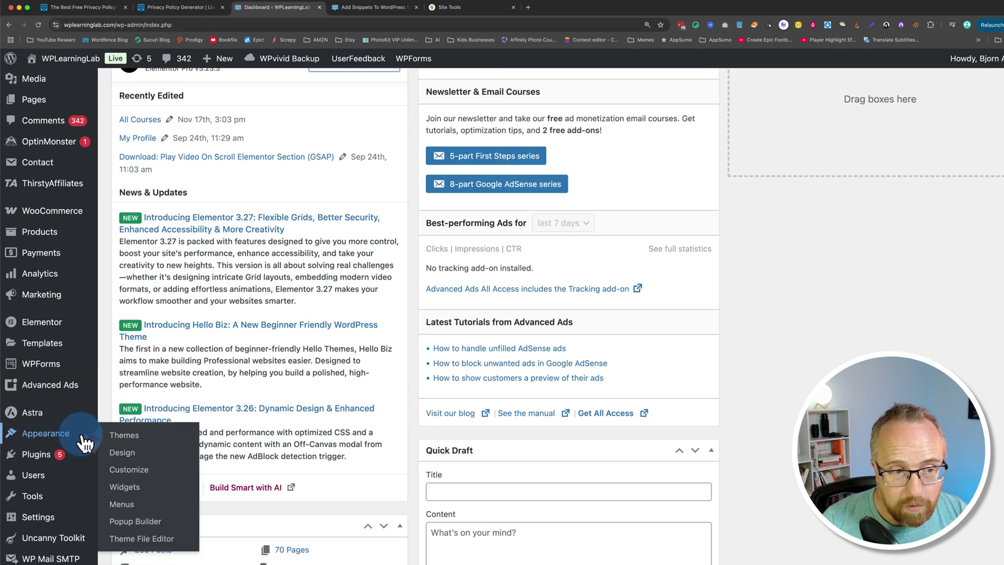
click(126, 436)
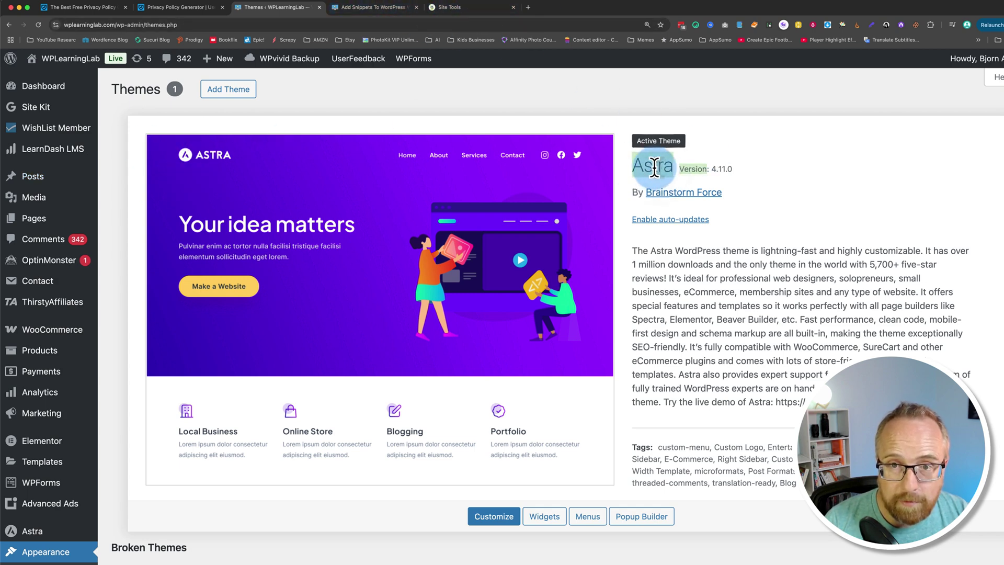
Step: Open astra/functions.php in the editor and add blank lines at its end, at line 208
click(460, 8)
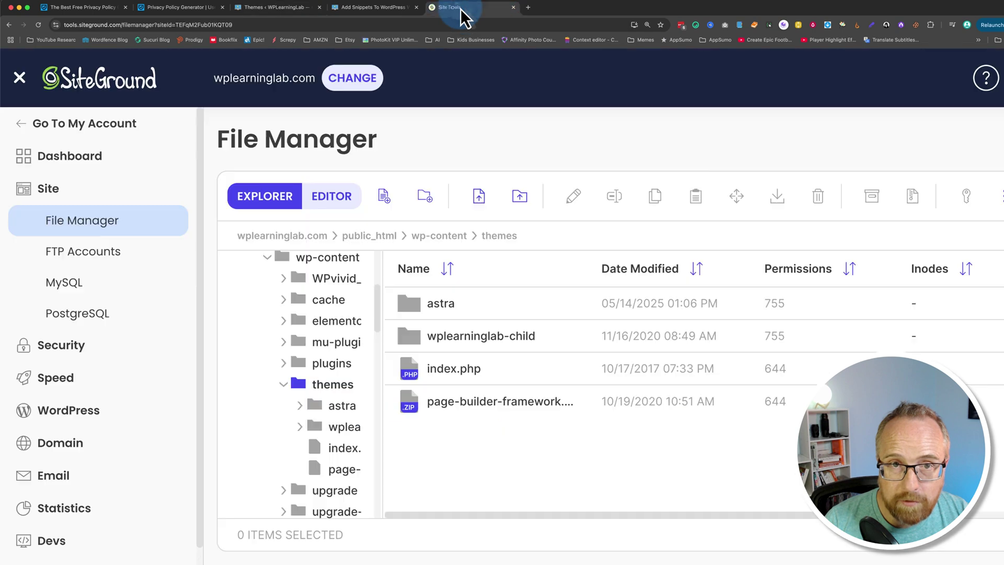
double_click(452, 308)
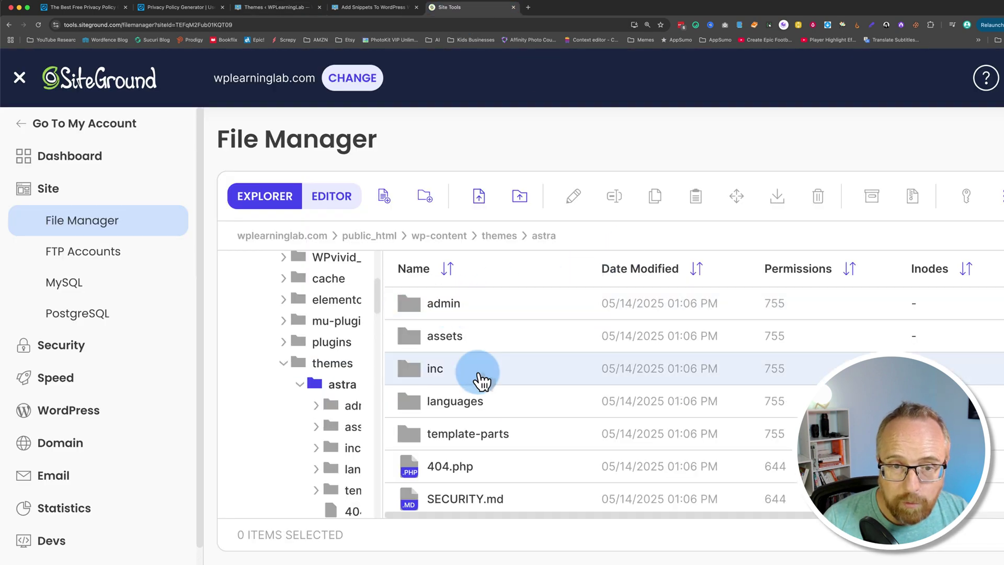
scroll(482, 381, down, 2)
scroll(482, 382, down, 6)
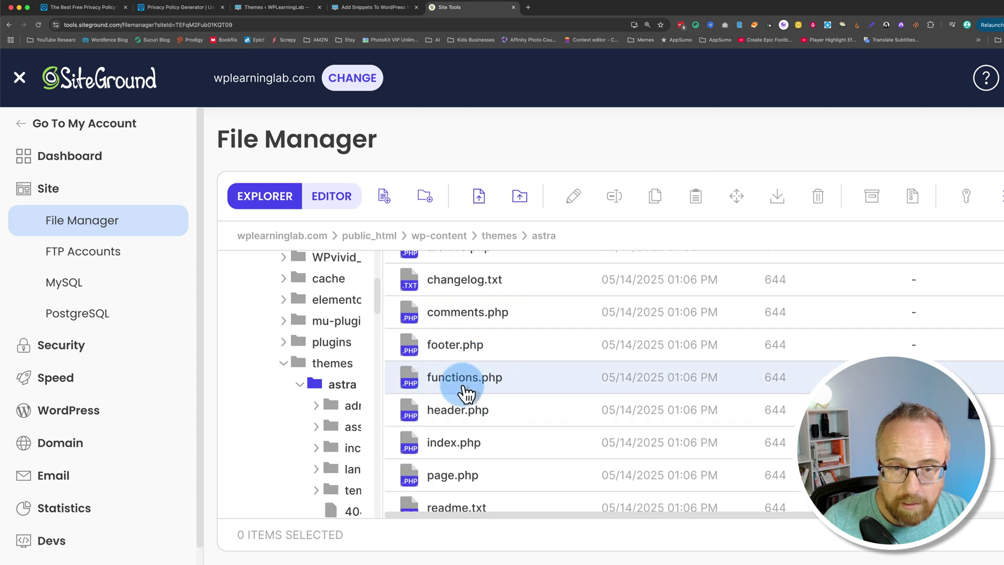
click(518, 392)
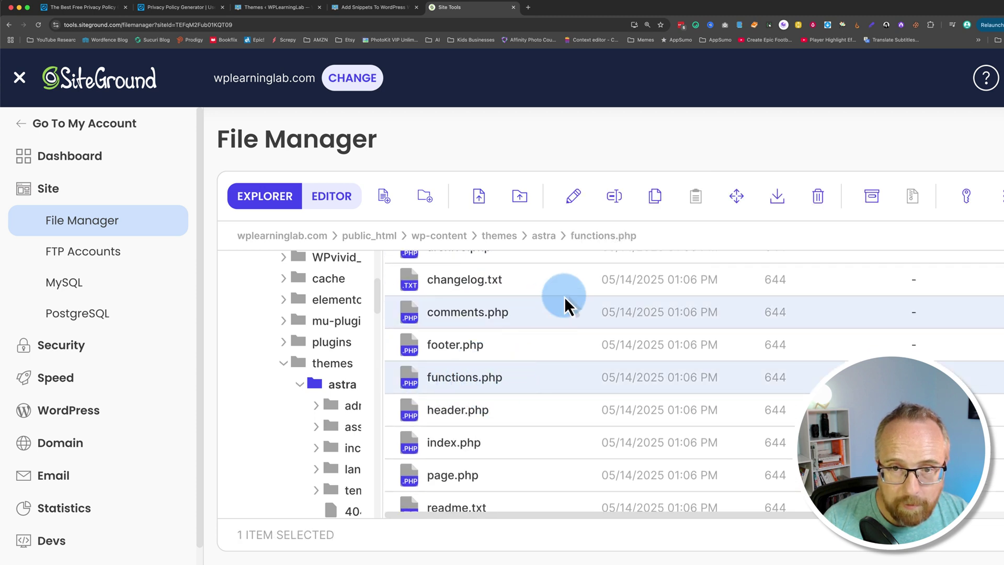
click(575, 202)
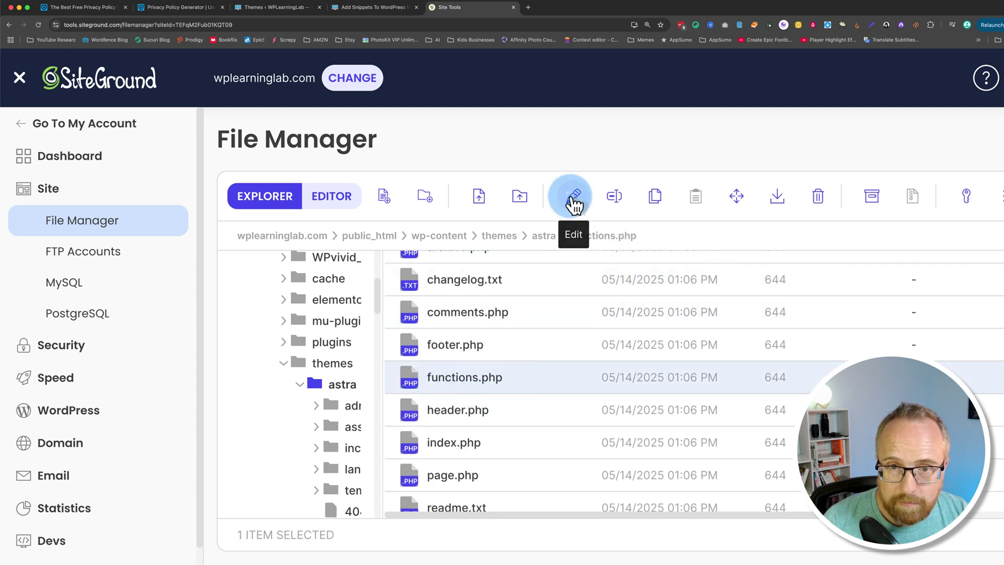
key(super+Down)
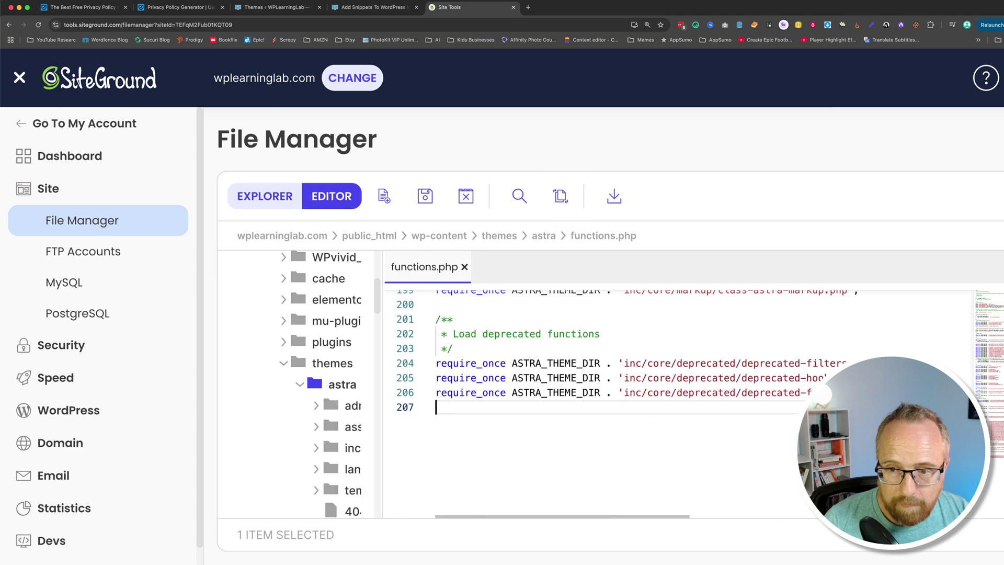
key(Return)
key(Return)
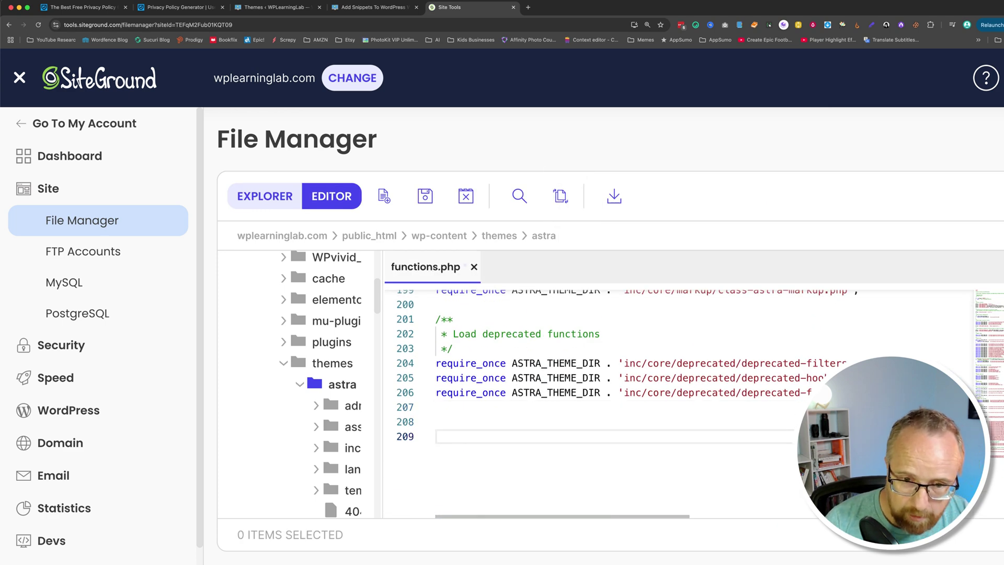
click(460, 422)
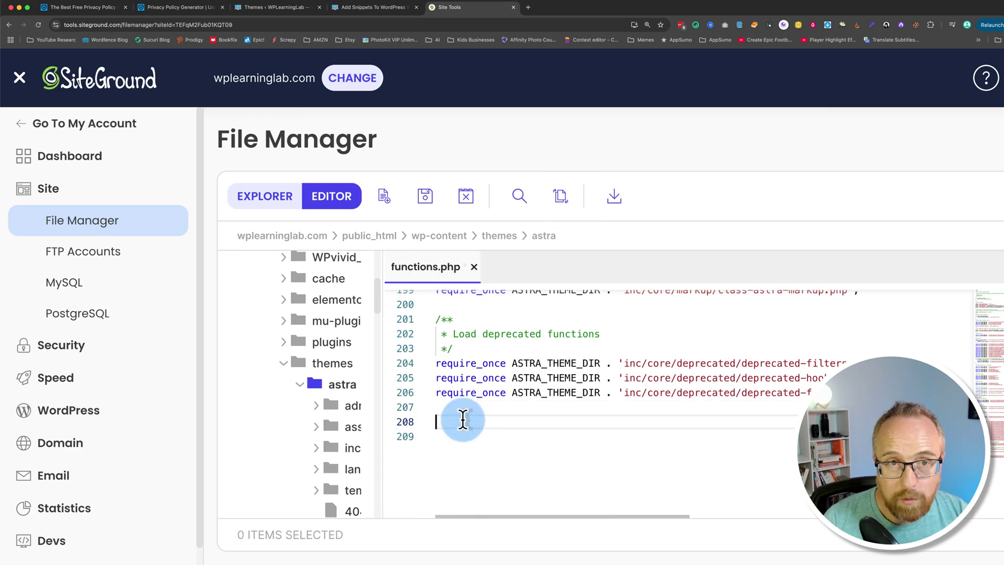
Step: Copy the wp_head code snippet from the article and paste it at line 208 of functions.php
click(376, 7)
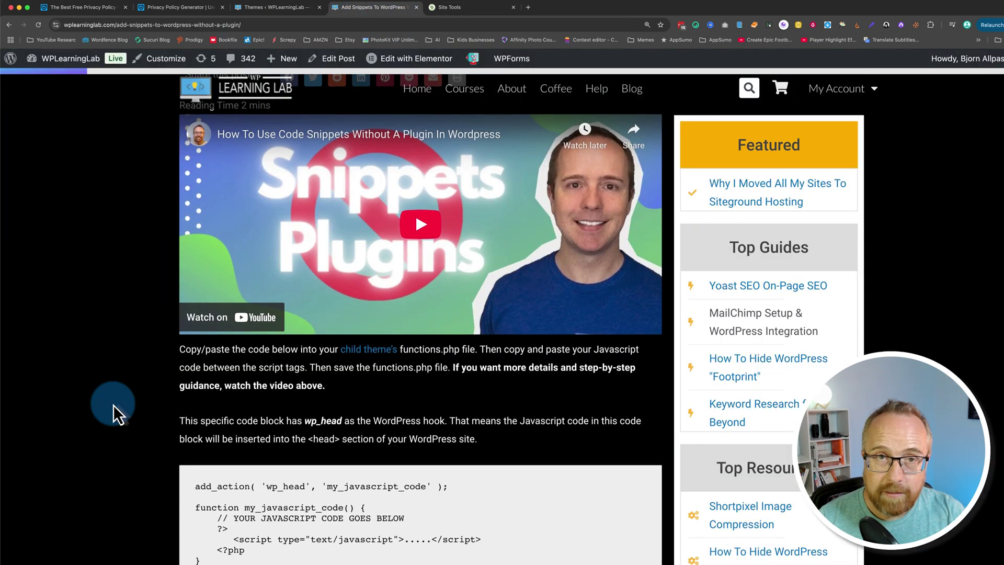
scroll(113, 404, down, 2)
click(203, 477)
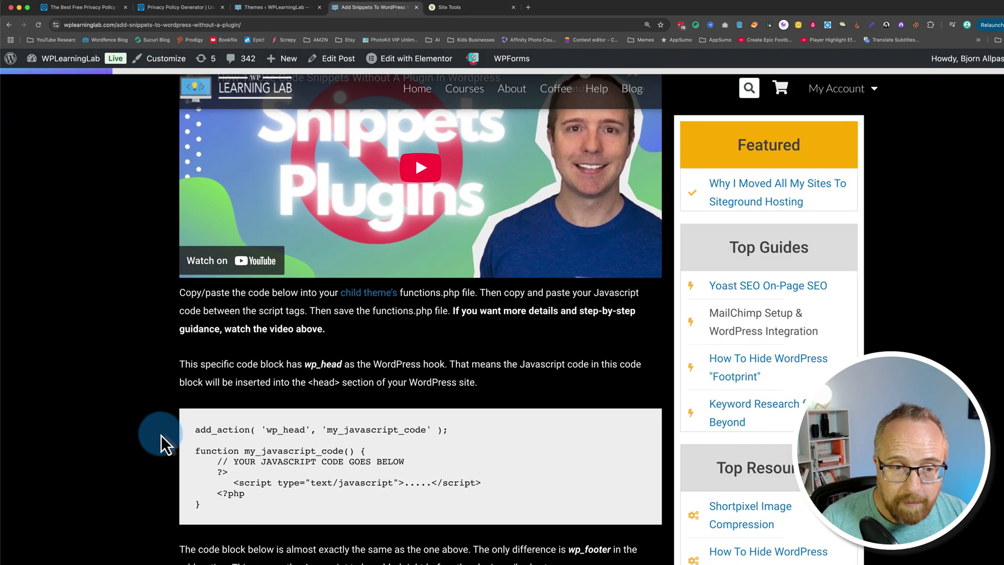
drag(213, 511, 197, 426)
right_click(204, 434)
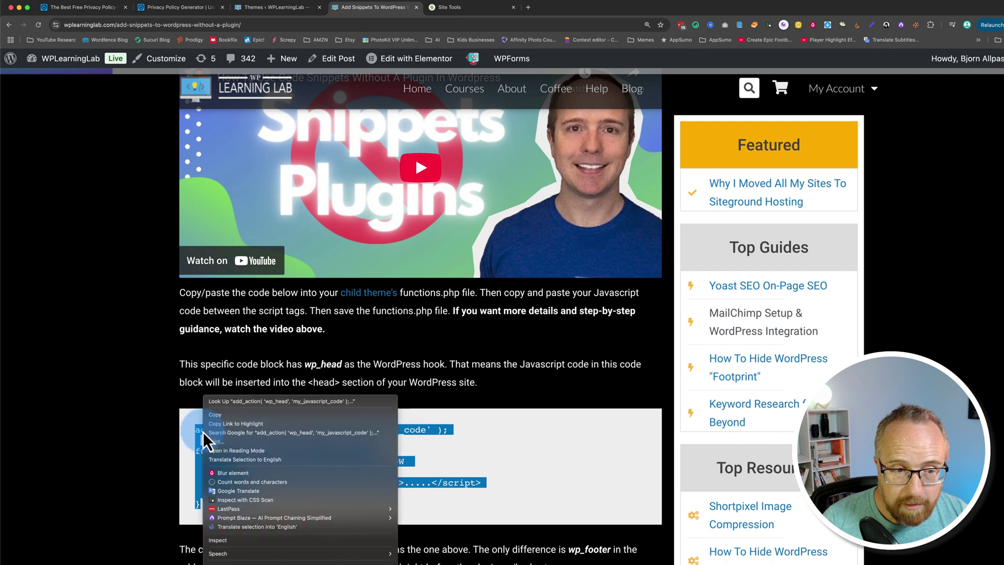
click(216, 414)
click(450, 8)
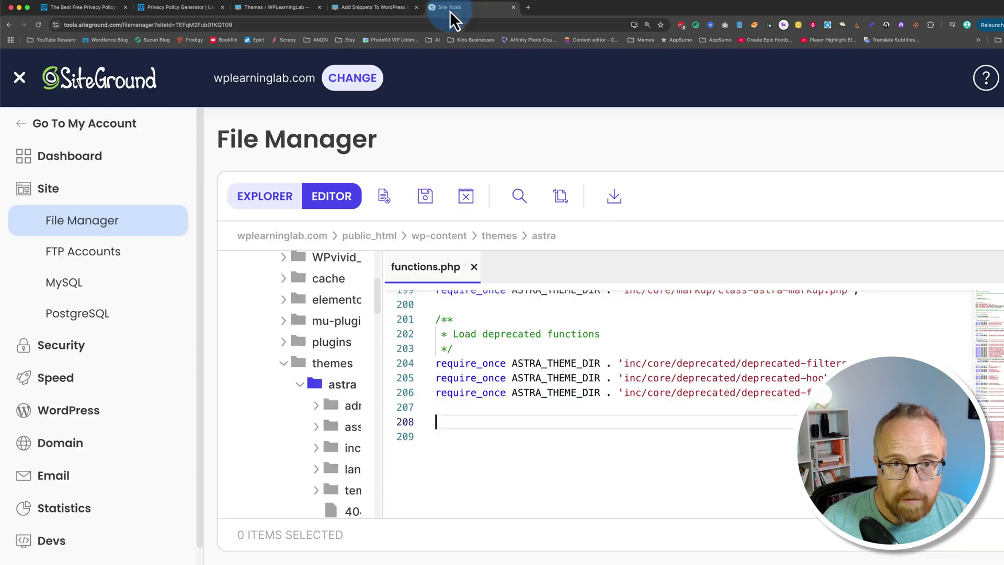
click(442, 423)
key(super+v)
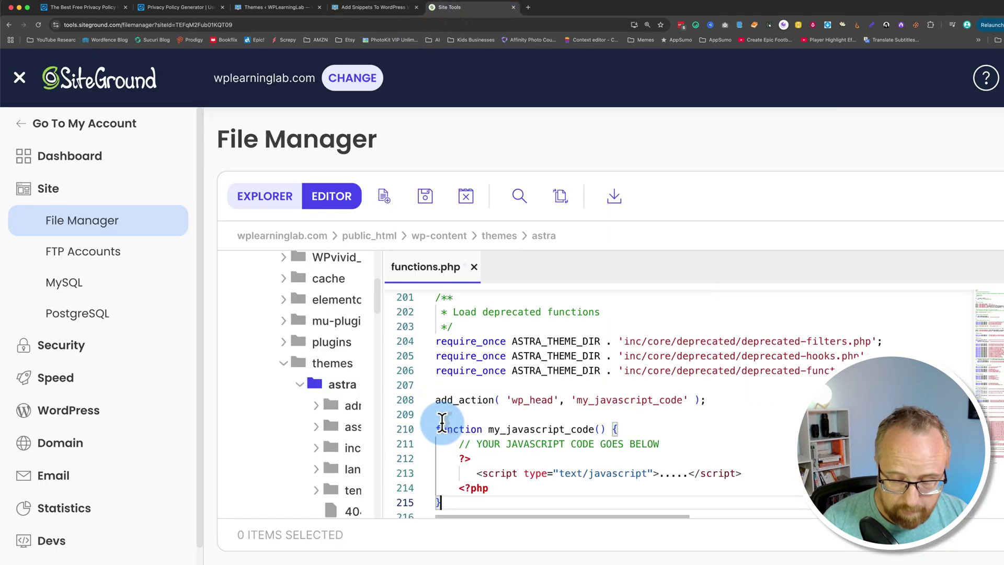
Step: Select the pasted snippet's script line and start copying the Usercentrics policy script
scroll(454, 426, up, 2)
scroll(460, 429, down, 3)
scroll(460, 430, down, 2)
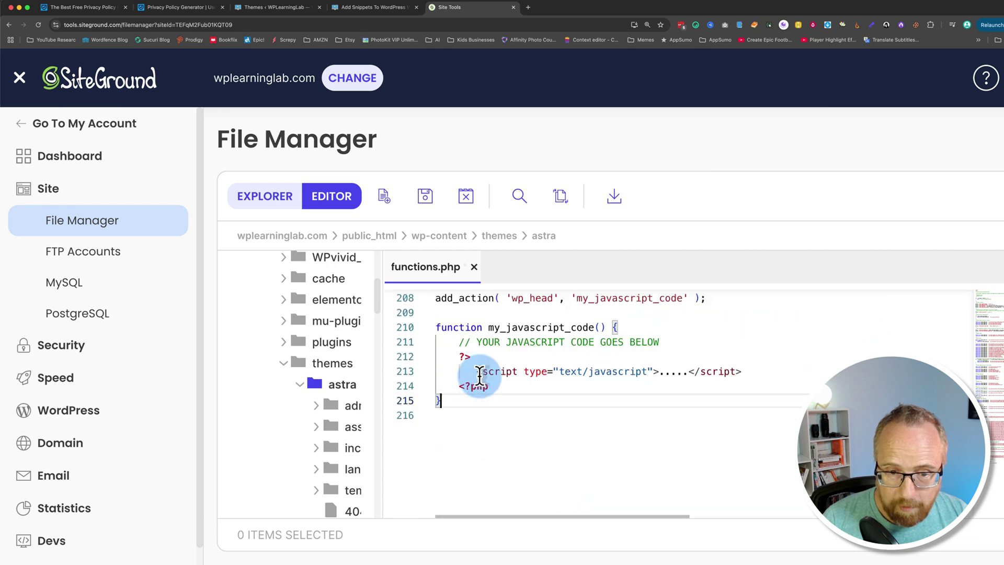
drag(478, 372, 738, 366)
click(173, 7)
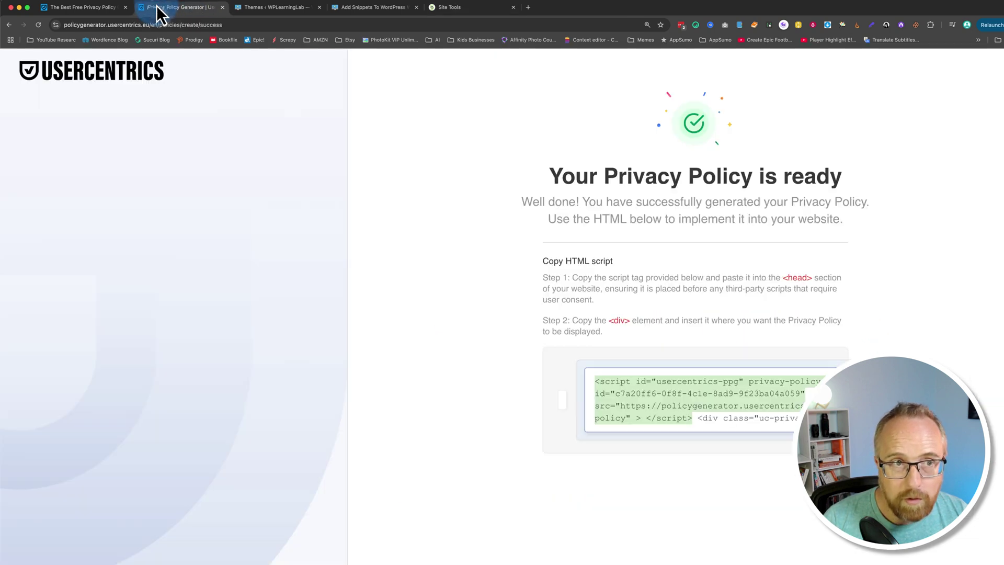
right_click(646, 390)
Step: Paste the Usercentrics script into the snippet, delete the placeholder comment line, and save functions.php
click(653, 408)
click(448, 7)
key(super+v)
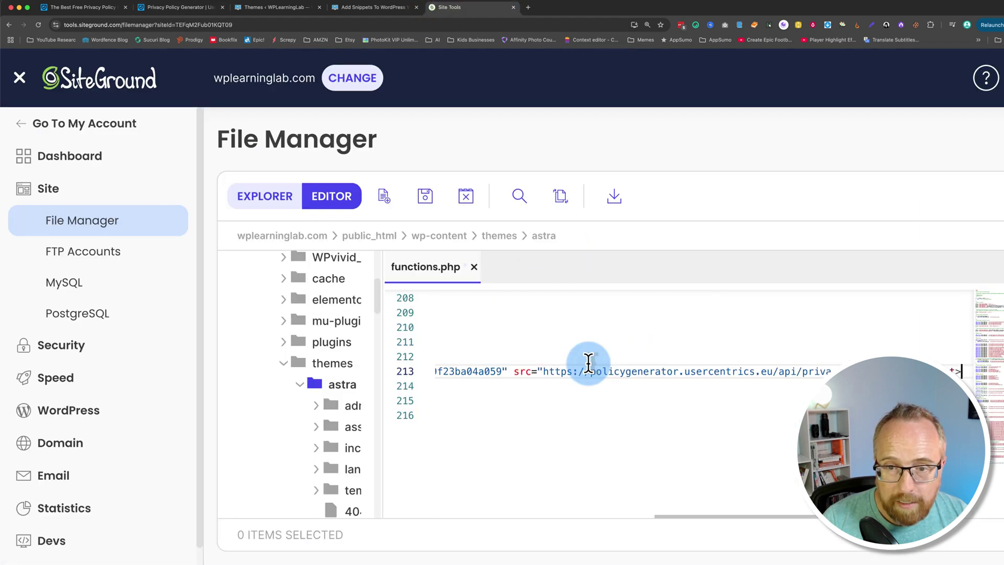
scroll(658, 387, up, 3)
drag(659, 387, 449, 384)
key(BackSpace)
key(BackSpace)
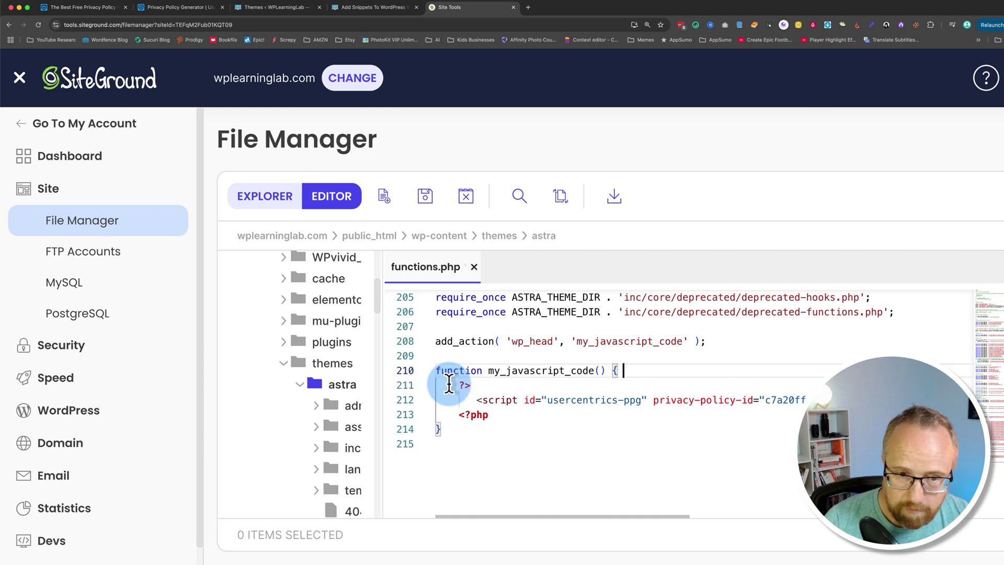
click(420, 198)
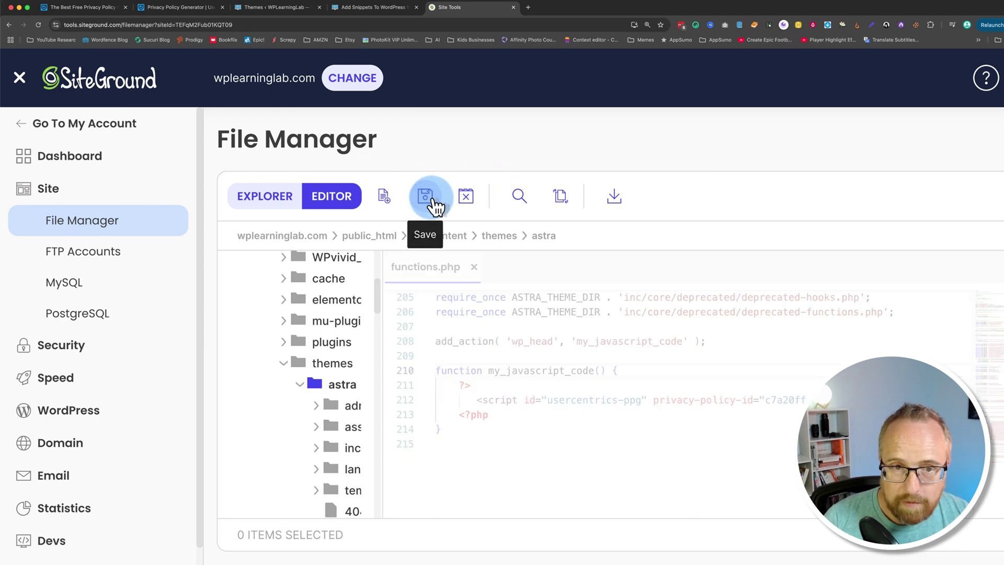
Step: Reload the snippets article, then select the whole my_javascript_code function in functions.php
click(372, 7)
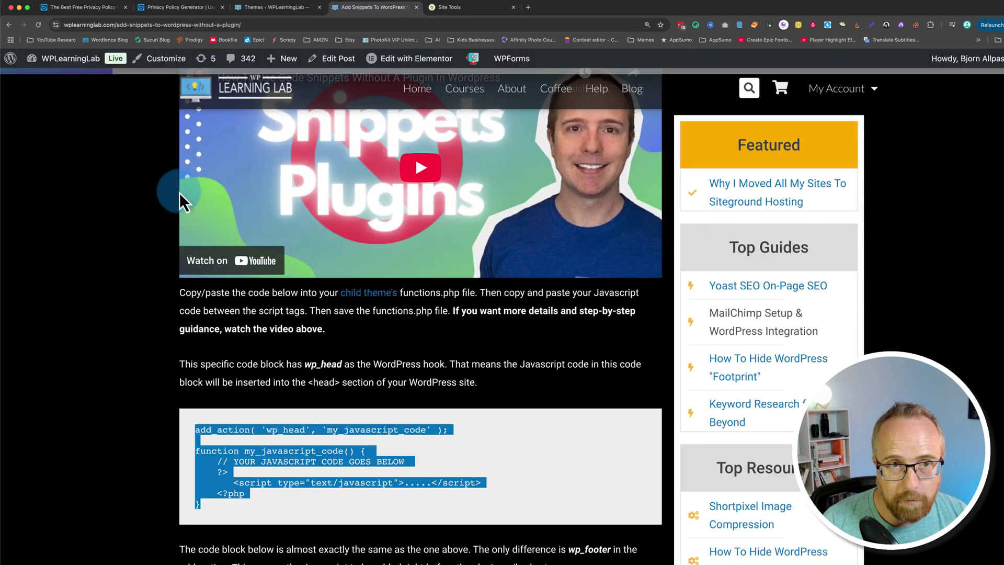
key(super+r)
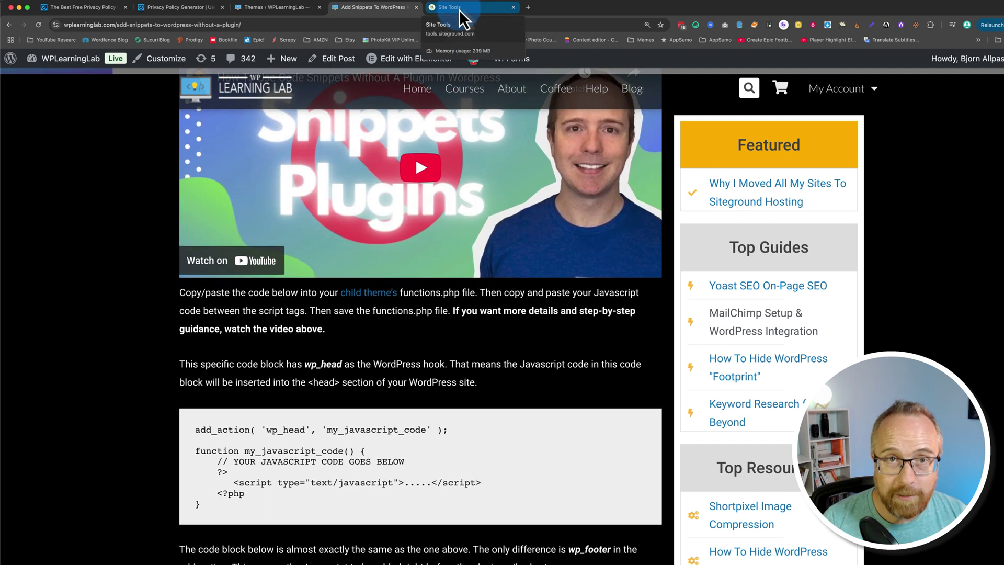
click(459, 9)
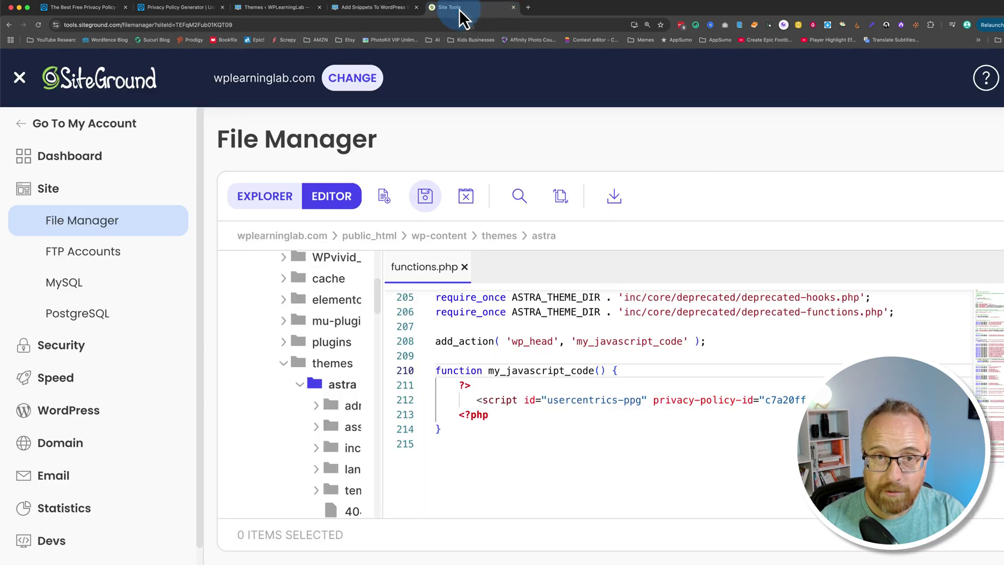
click(475, 430)
drag(475, 430, 419, 370)
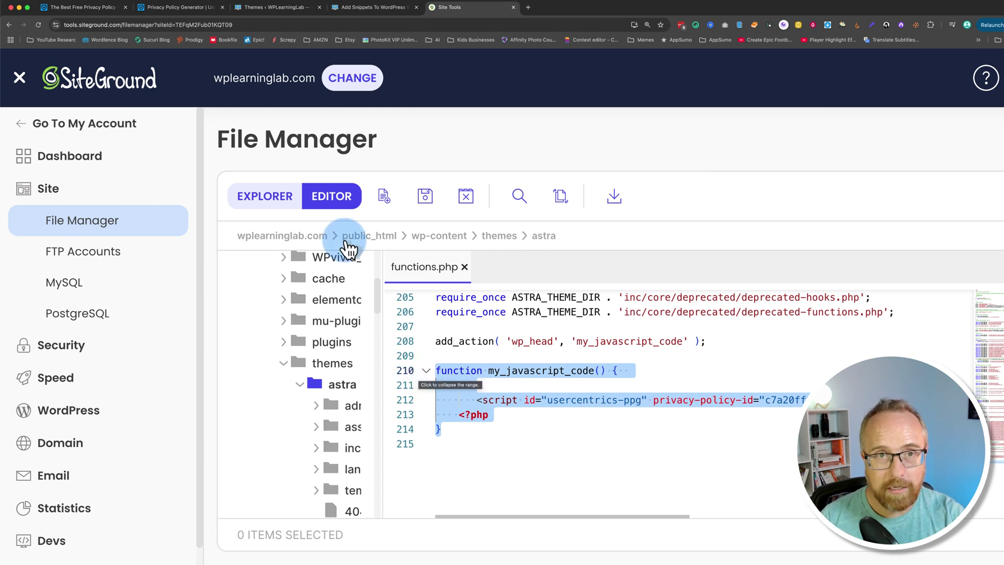
Step: Copy the <div class="uc-privacy-policy"></div> element from the success page, then return to WordPress Themes
click(180, 7)
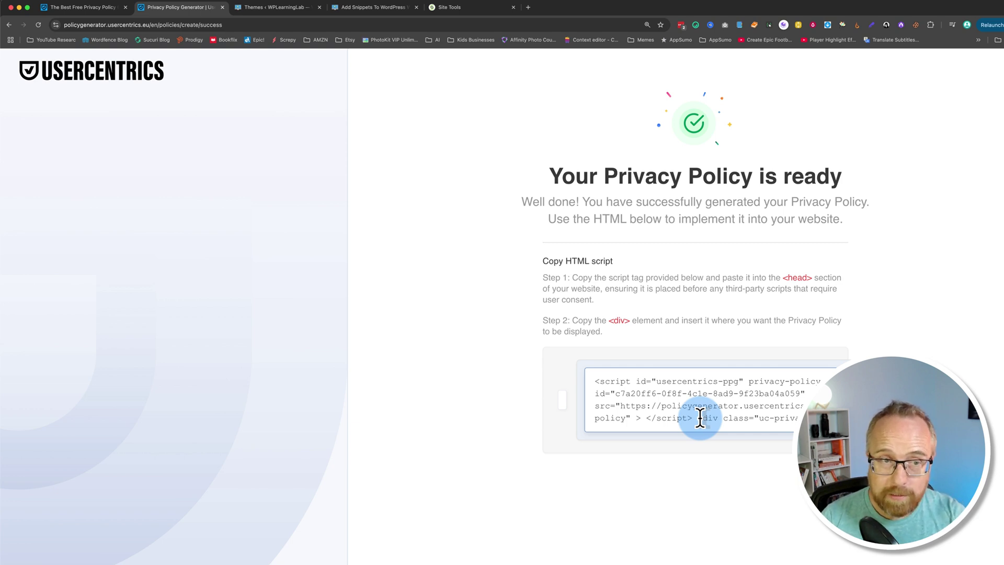
drag(699, 418, 882, 418)
right_click(830, 422)
click(839, 423)
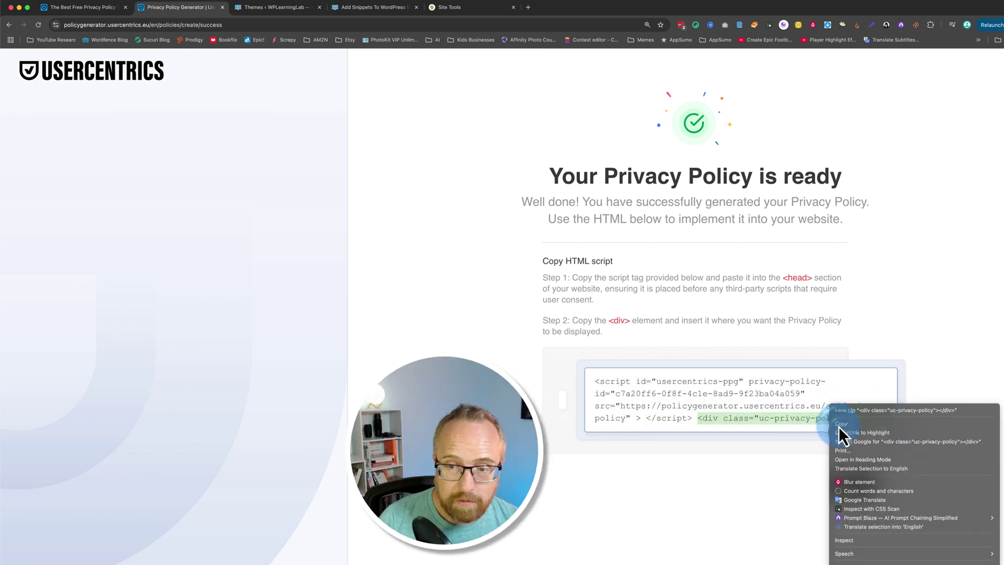
click(266, 7)
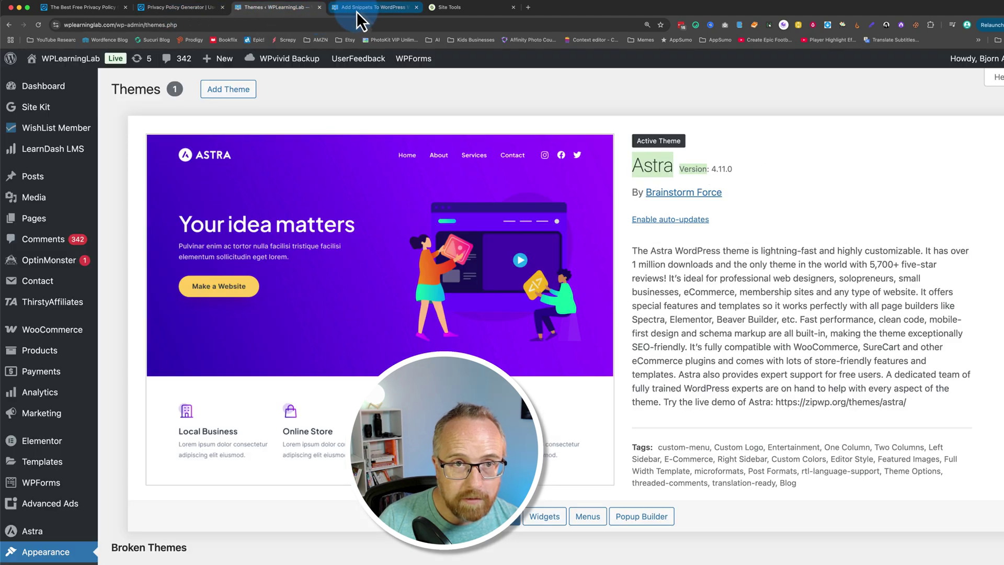
Step: Create a new page titled 'Privacy Policy' with a Custom HTML block holding the pasted div
mouse_move(34, 218)
click(126, 241)
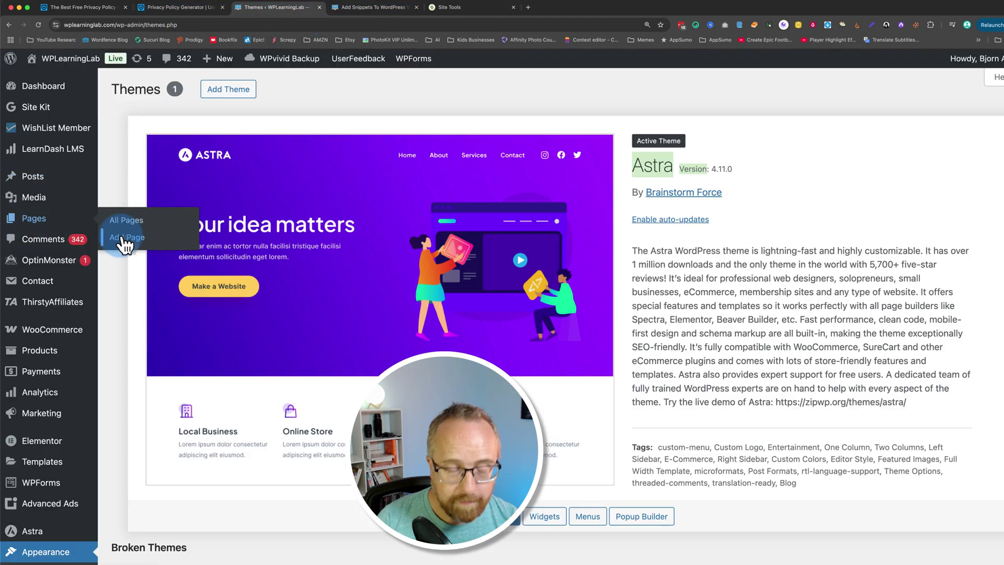
click(366, 7)
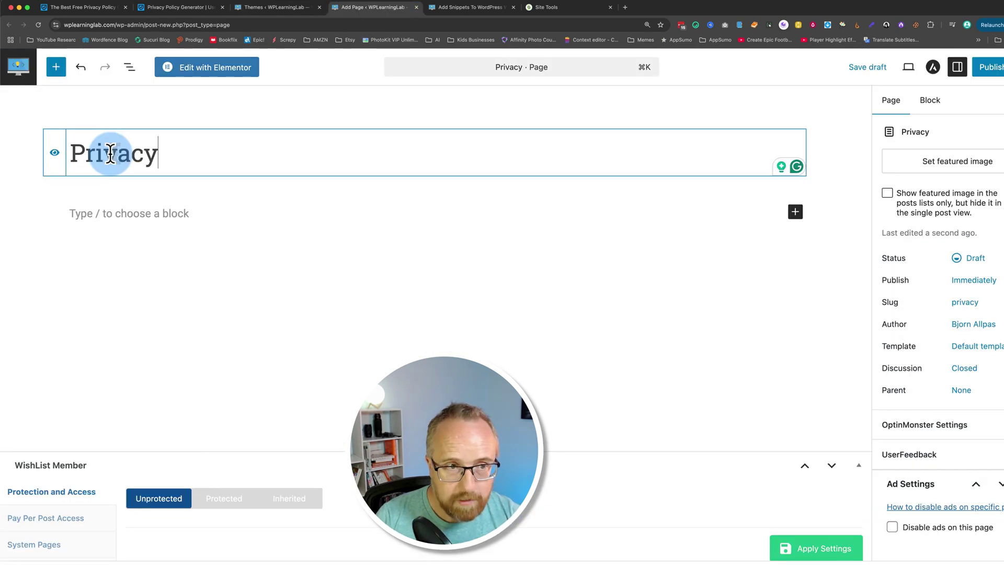
text(Policy)
key(Return)
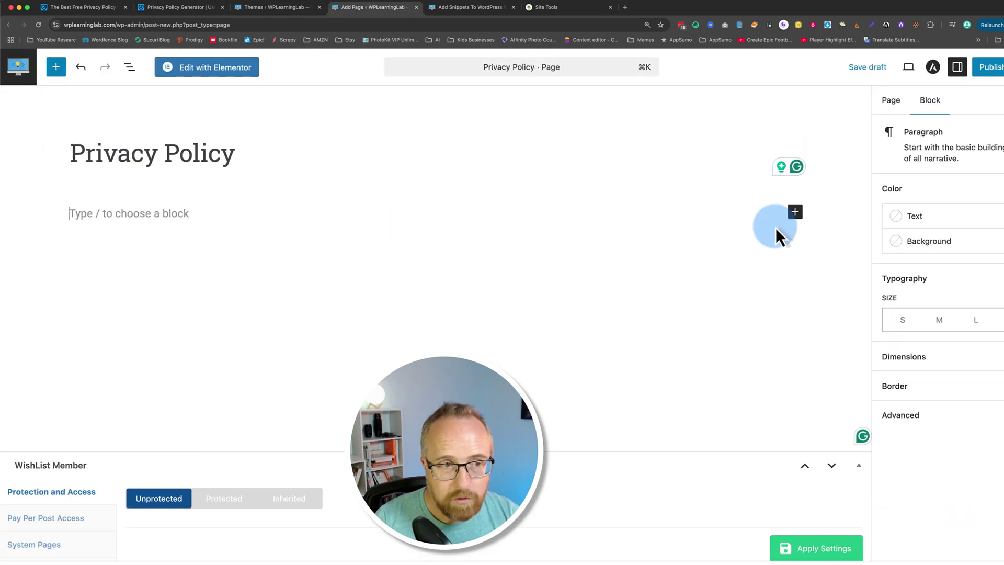
click(795, 212)
click(839, 248)
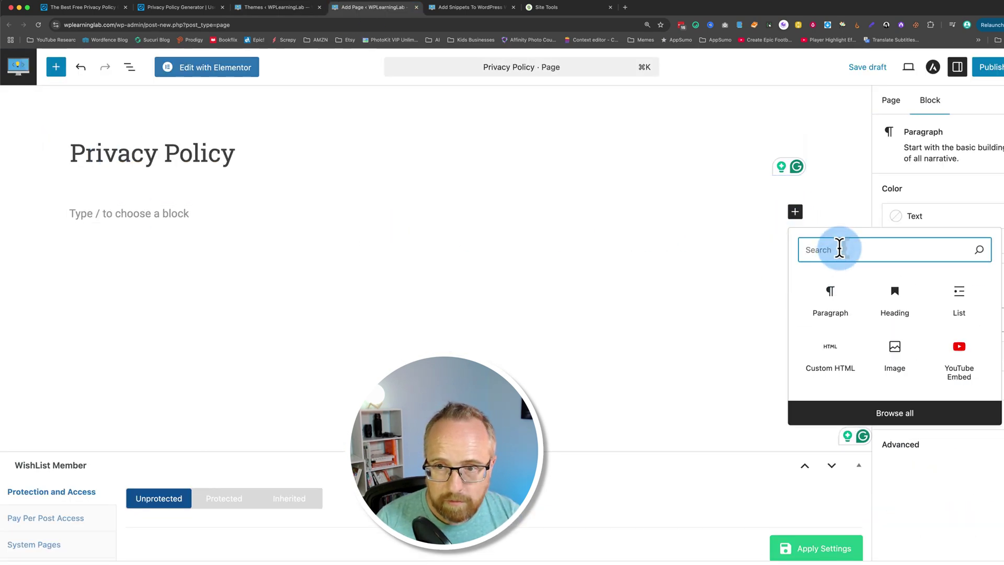
click(829, 354)
click(87, 212)
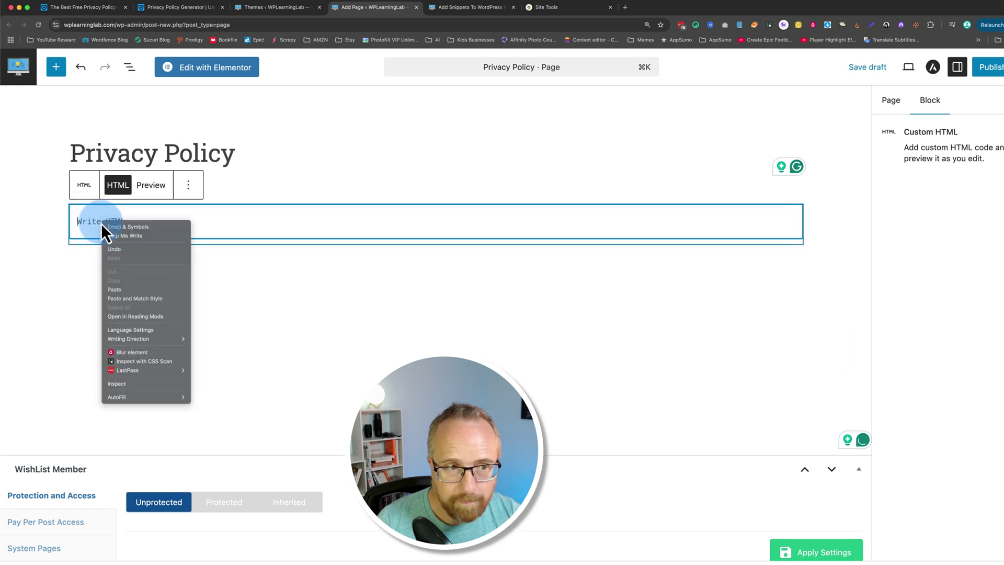
click(132, 289)
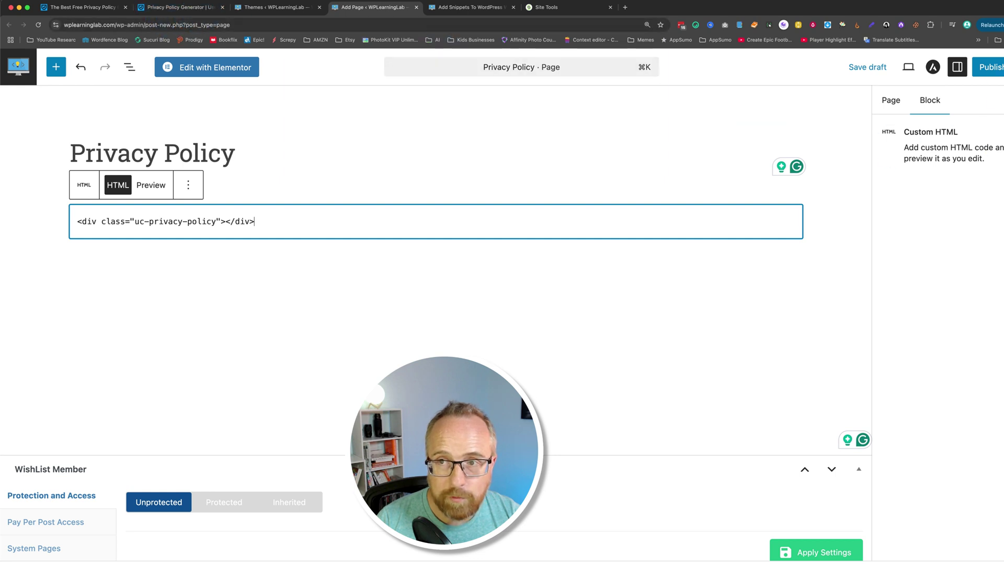
Step: Publish the Privacy Policy page and copy the code from its HTML block
click(990, 67)
click(993, 73)
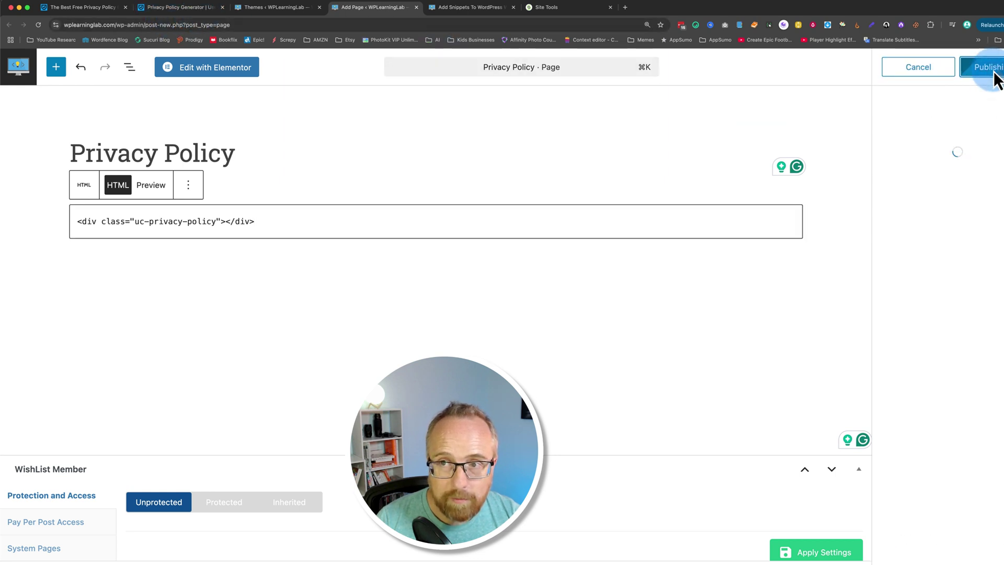
click(264, 224)
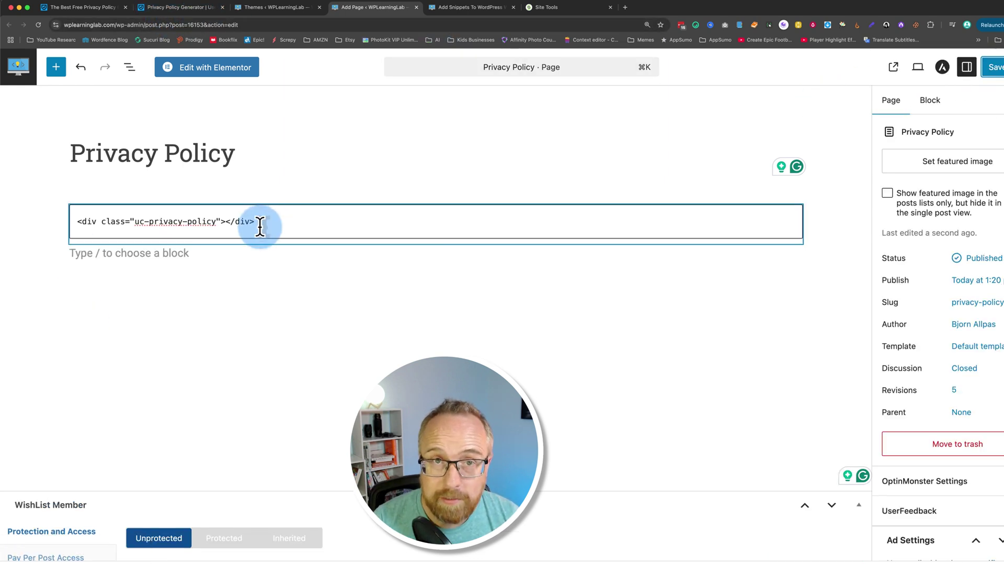
drag(263, 222, 76, 222)
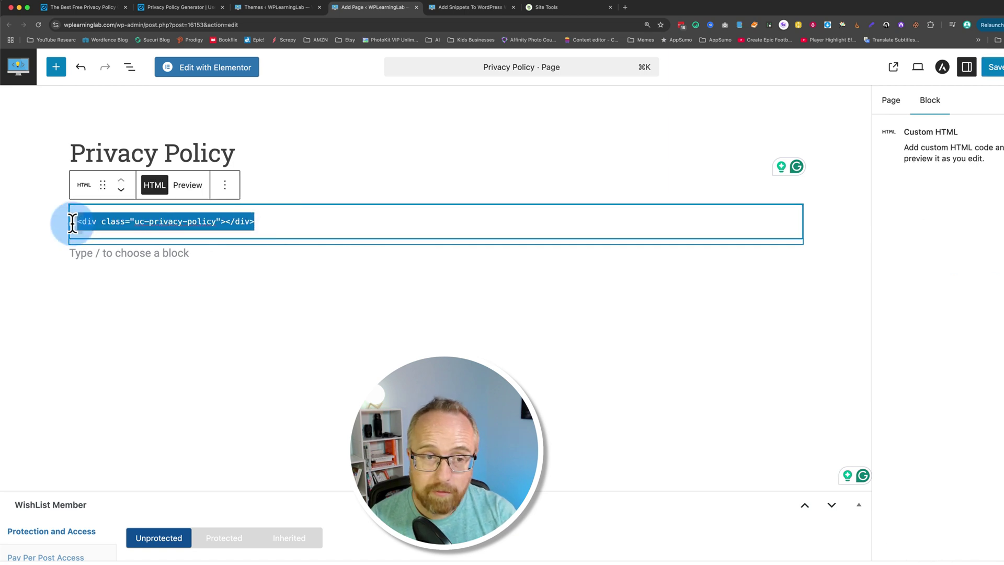
right_click(87, 221)
click(111, 295)
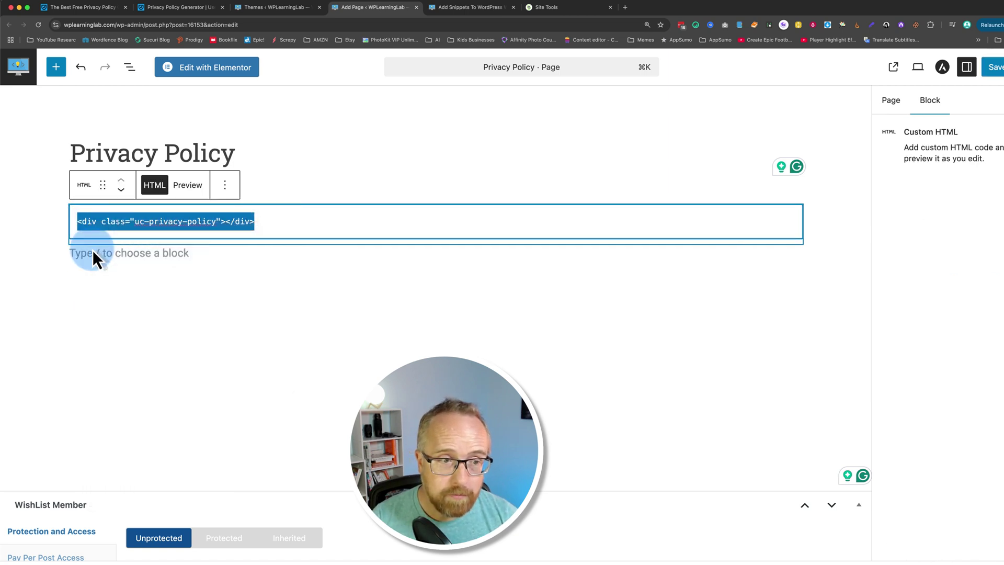
Step: In Elementor, drop an HTML widget with the uc-privacy-policy div, publish, and view the page
click(197, 71)
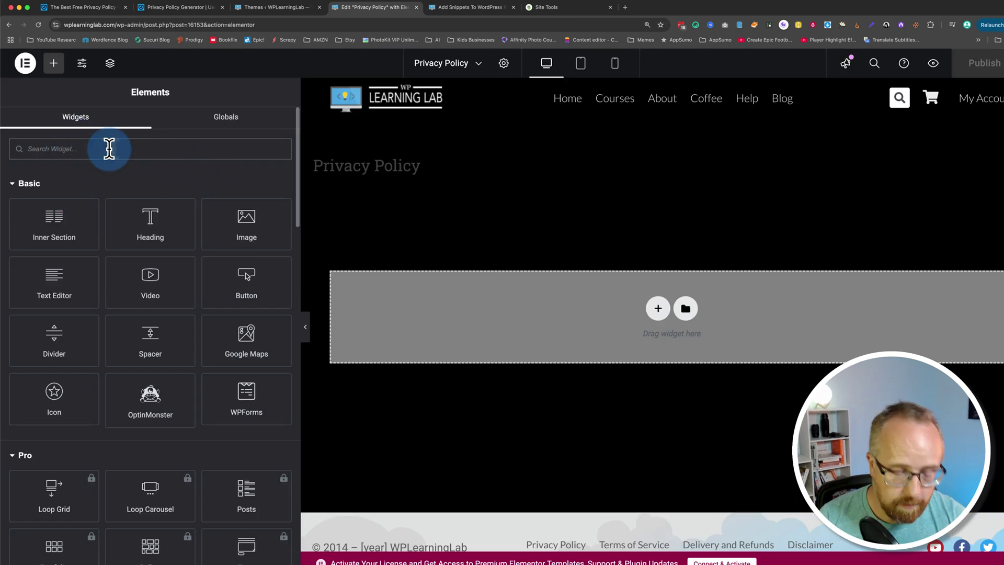
text(html)
drag(54, 194, 634, 297)
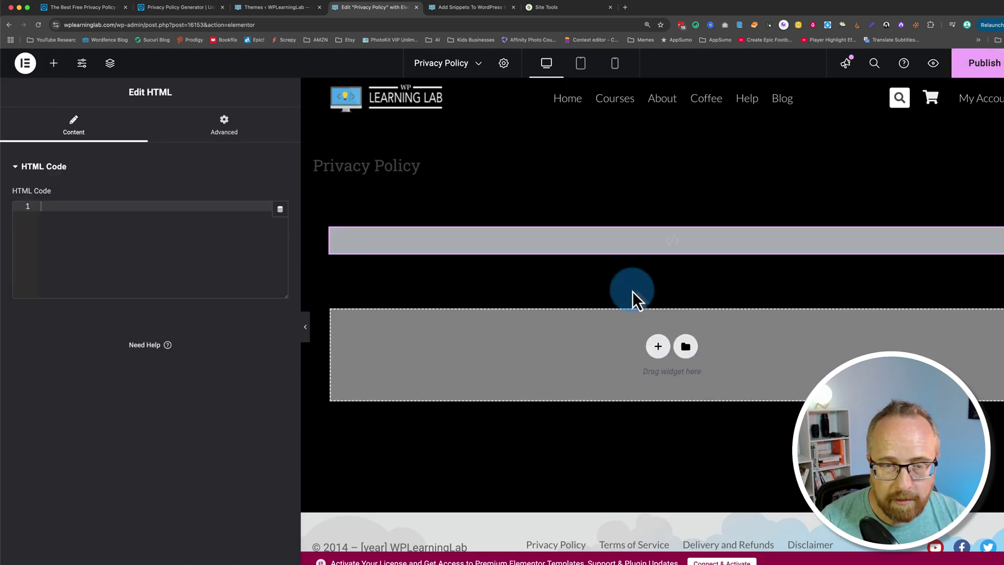
key(super+v)
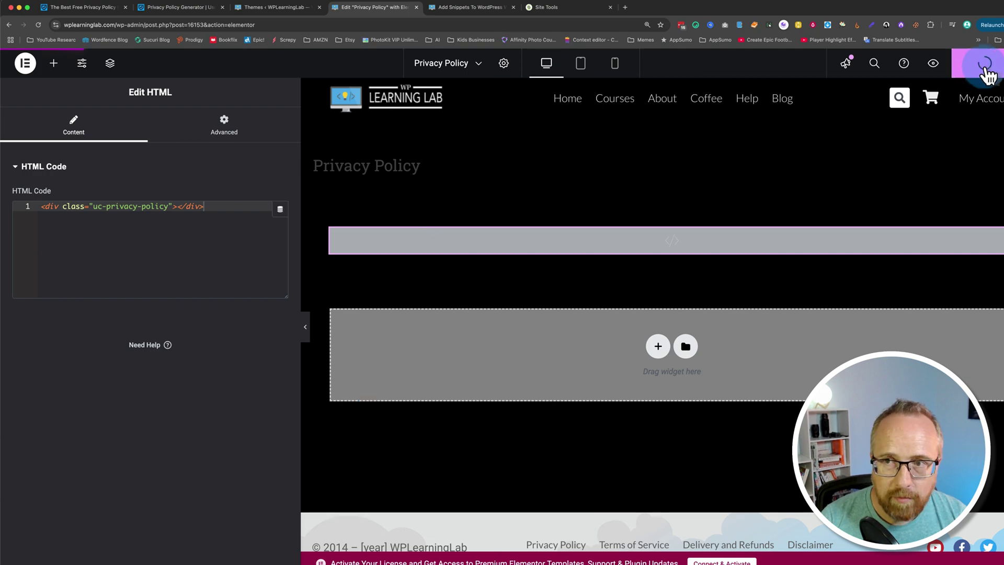
click(975, 64)
click(933, 63)
Step: Scroll through the rendered Privacy Policy sections, then go back to the Usercentrics generator
scroll(372, 347, down, 4)
scroll(373, 347, down, 10)
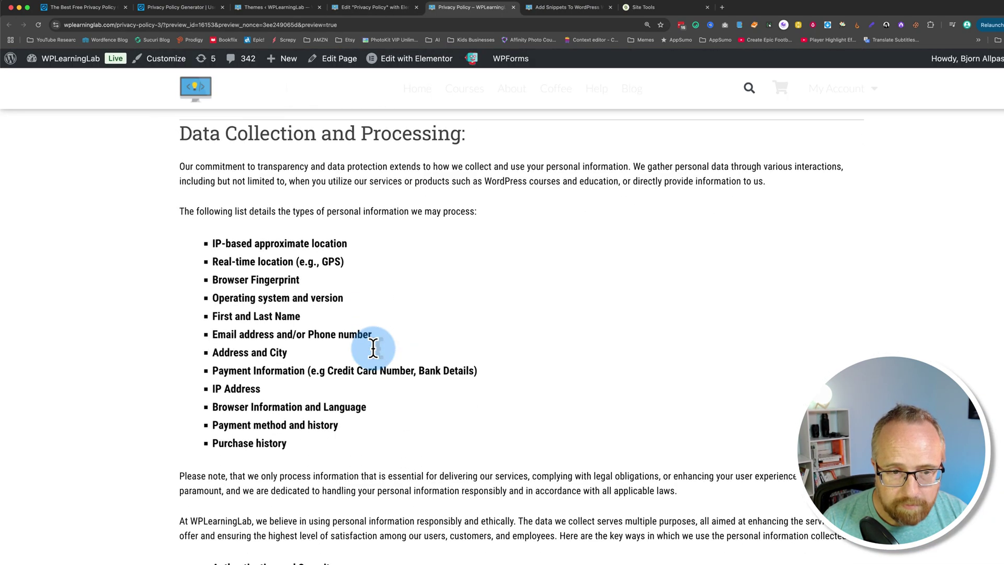
scroll(373, 348, down, 10)
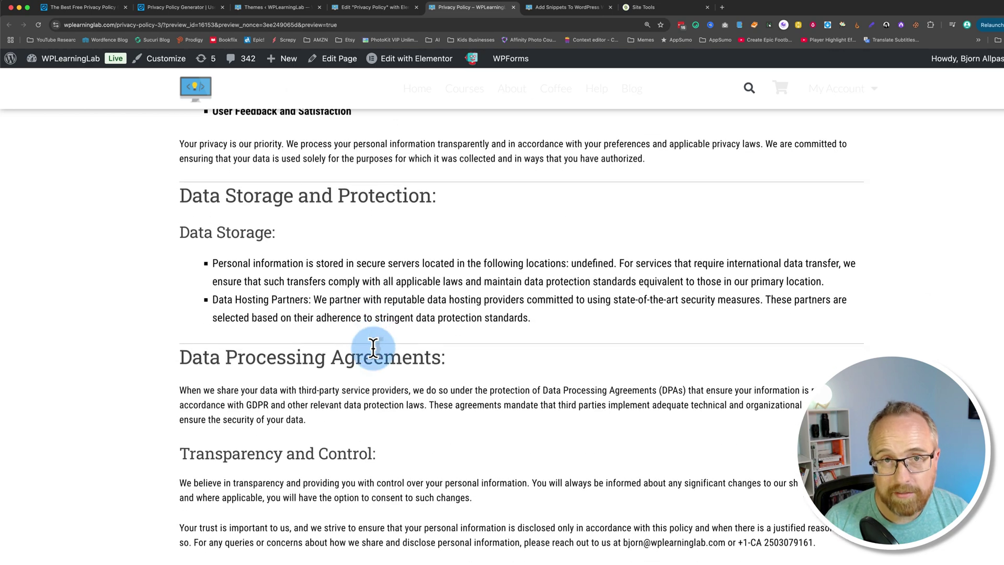
scroll(373, 349, down, 6)
scroll(375, 354, down, 1)
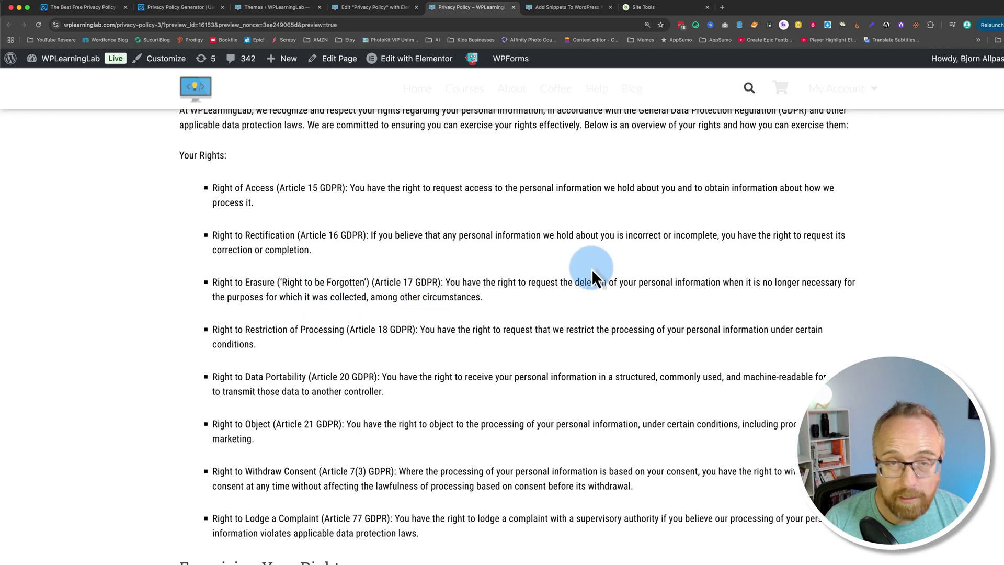
click(169, 9)
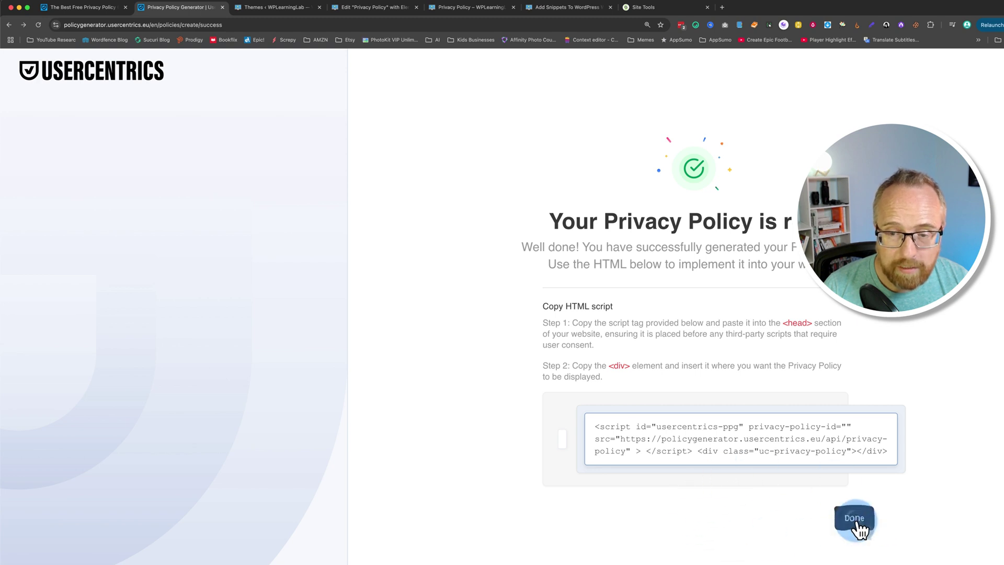
Step: Return to the policy overview and open the WPLearningLab Privacy Policy for editing
click(855, 522)
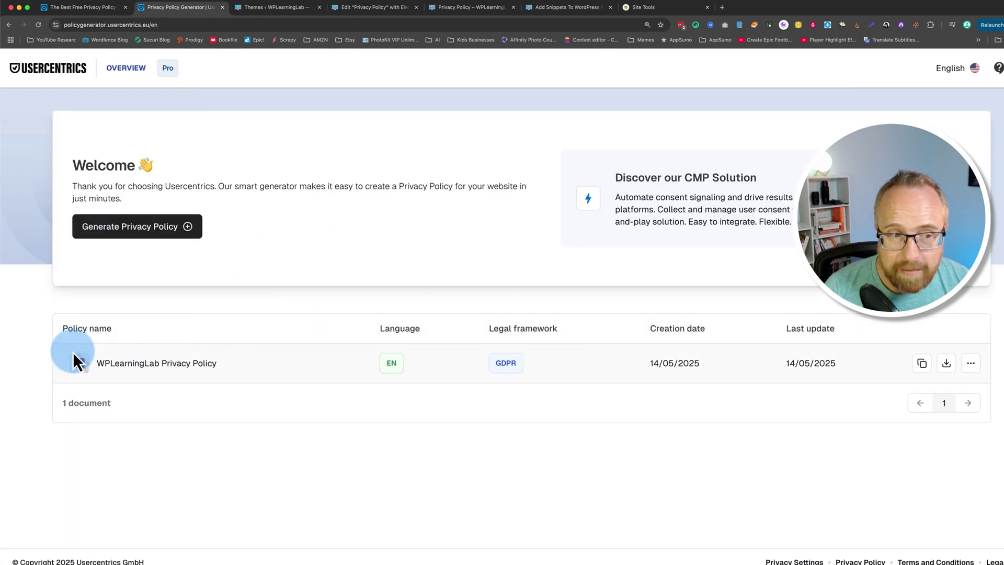
click(967, 366)
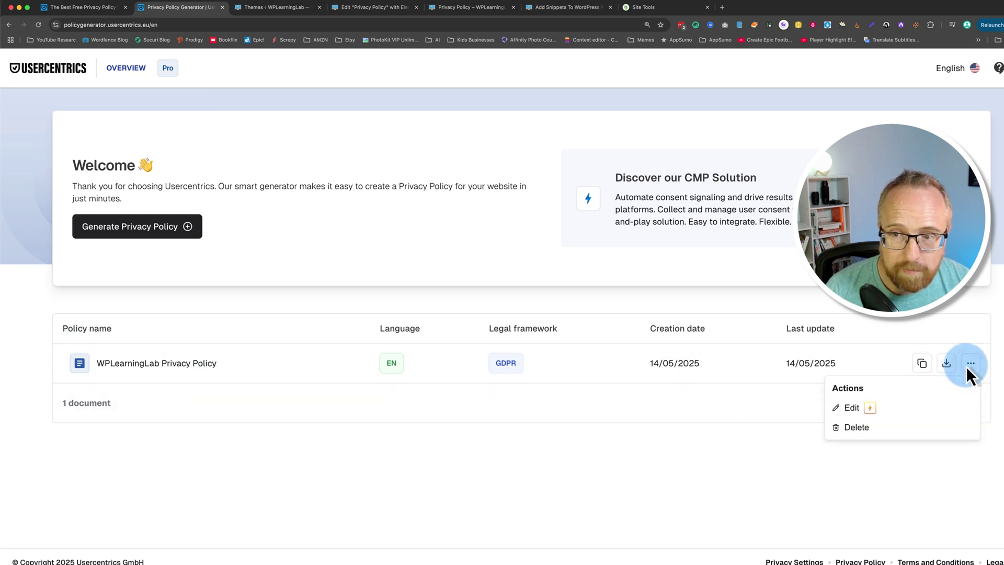
click(851, 409)
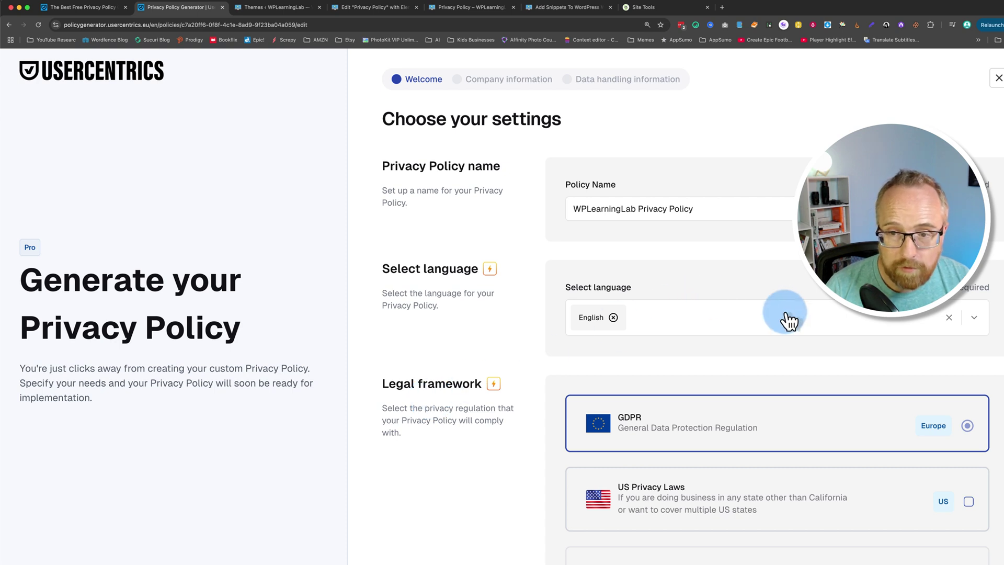
Step: Tick US Privacy Laws and CCPA as additional legal frameworks
scroll(785, 313, down, 3)
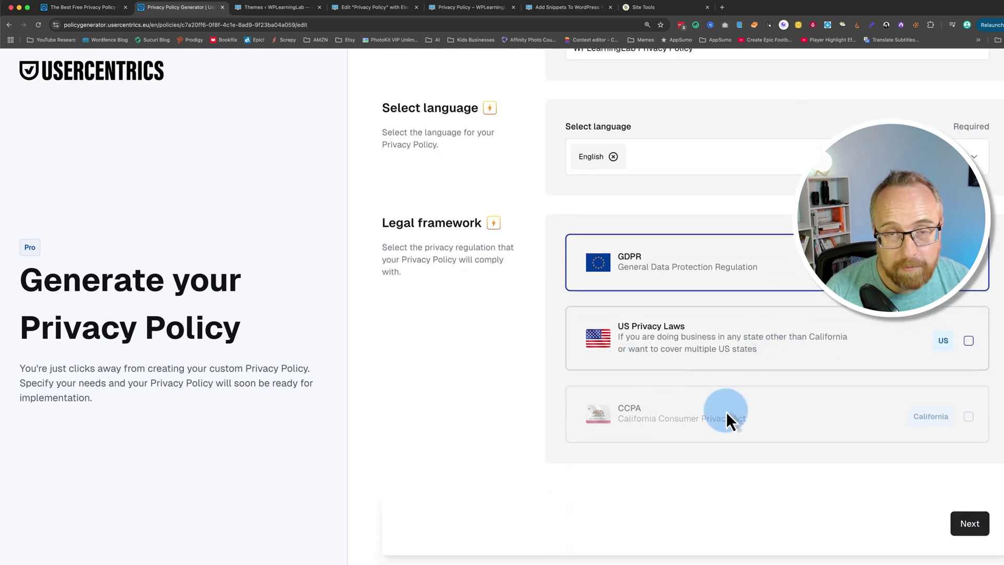
click(968, 343)
click(967, 419)
scroll(964, 546, down, 2)
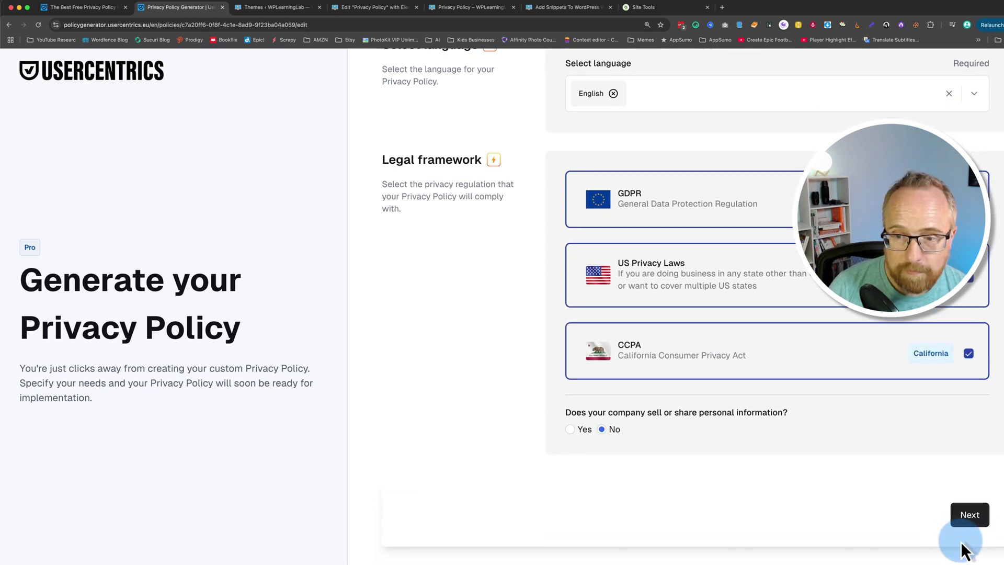
Step: Continue past company information and data handling, then regenerate the updated policy
click(972, 518)
click(971, 518)
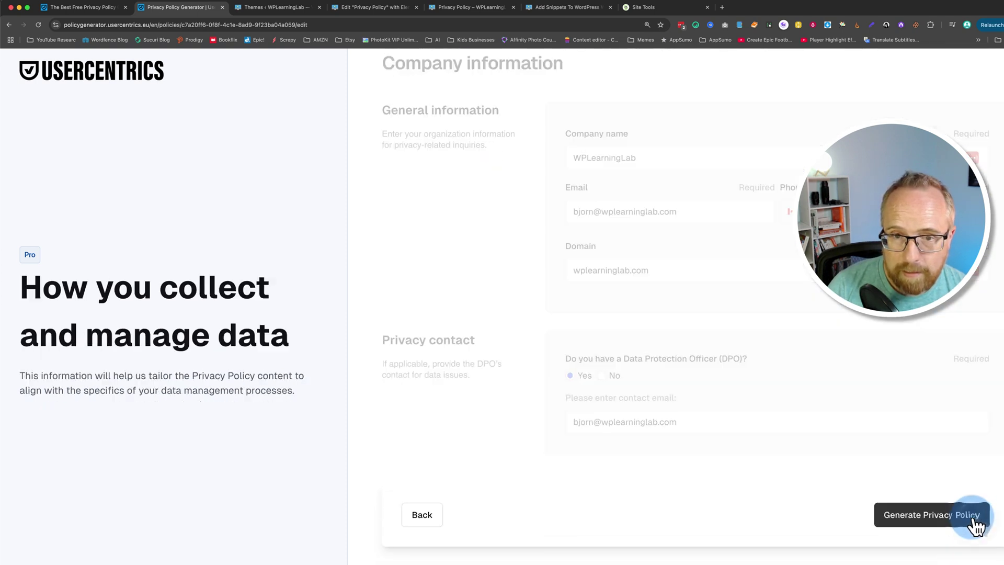
scroll(971, 518, down, 15)
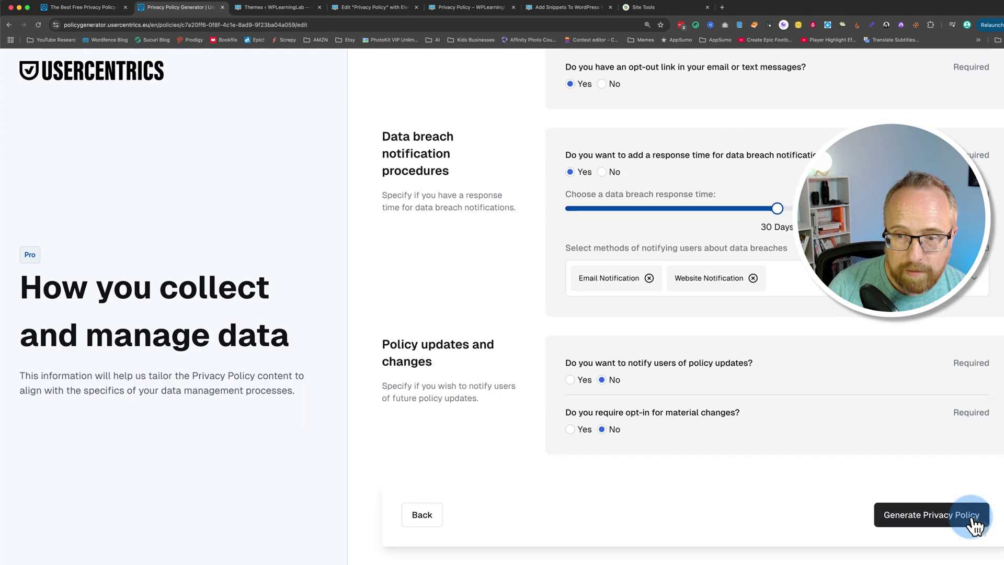
click(933, 519)
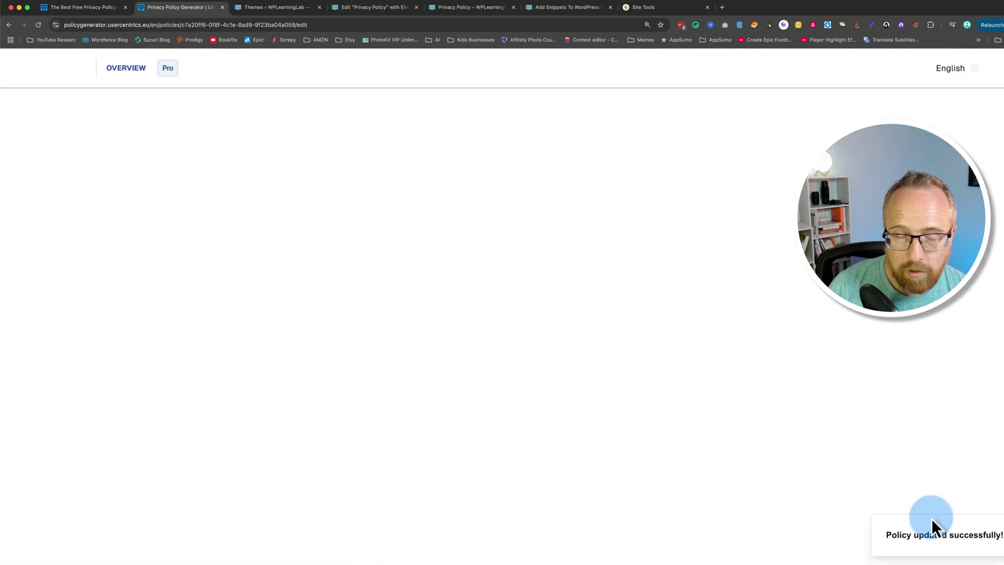